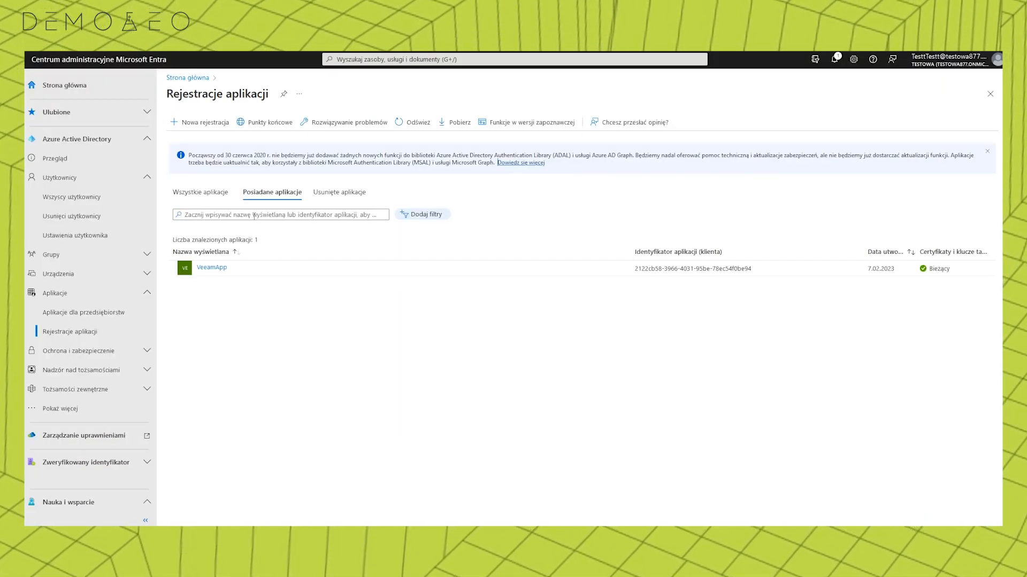
Step: Register a new application named VeeamApp2 for accounts in any organizational directory (multitenant) and copy its application (client) ID
click(208, 124)
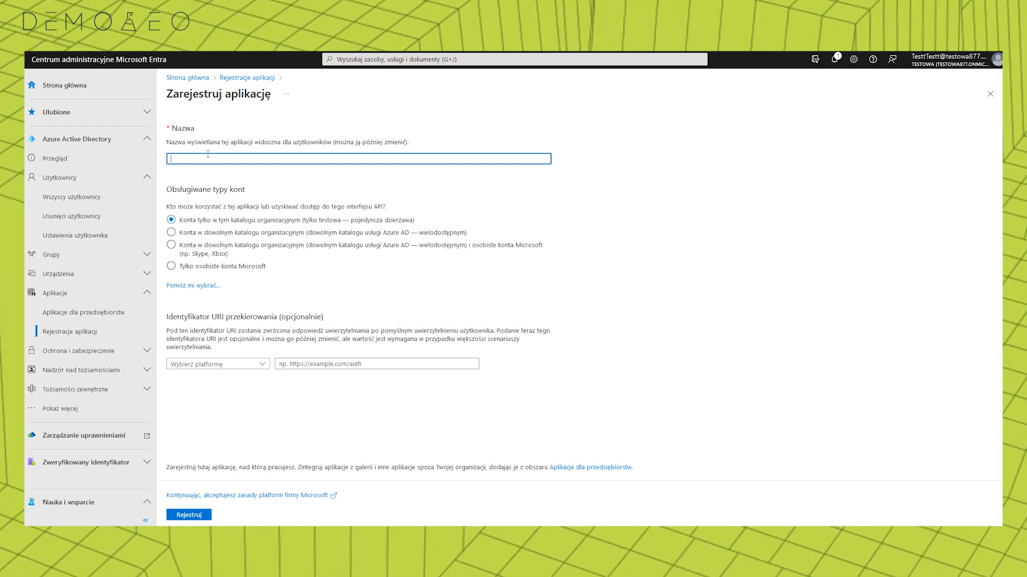
text(Vee)
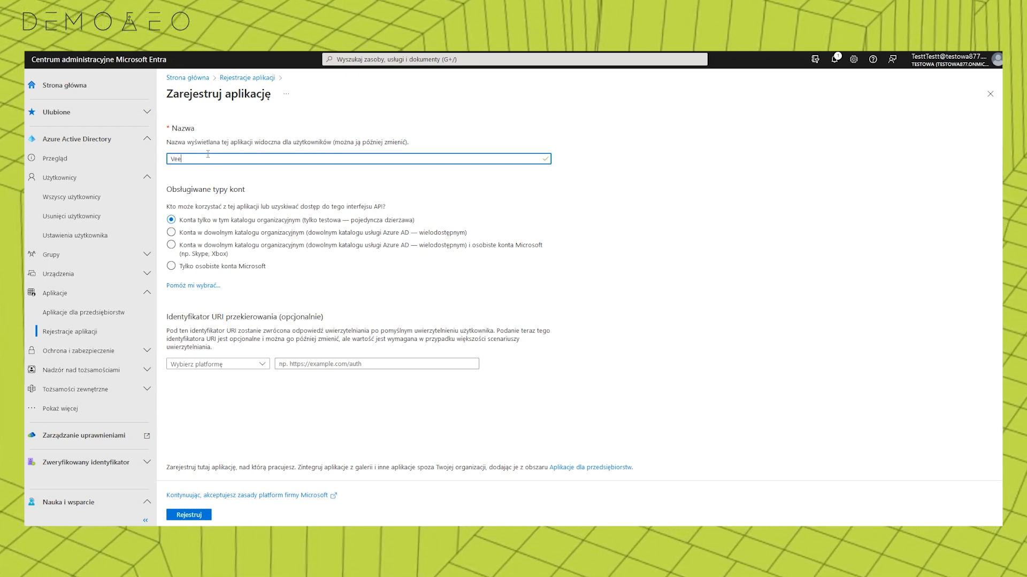
text(amApp2)
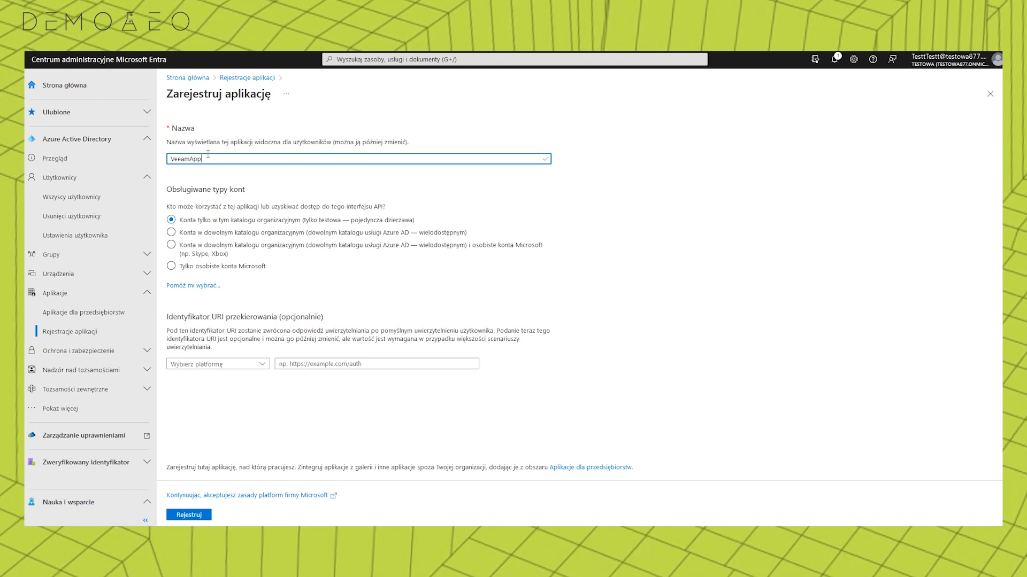
click(185, 237)
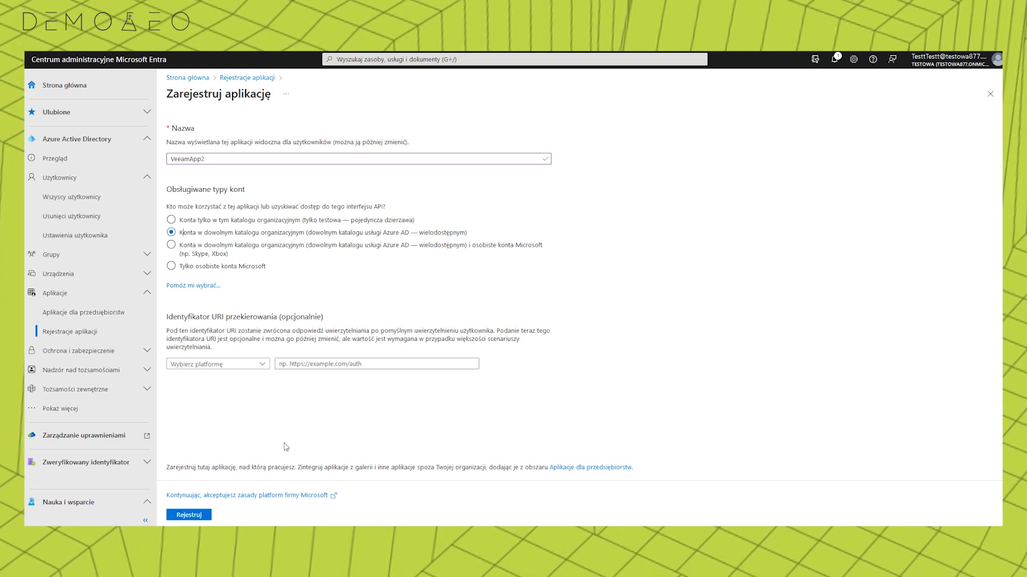
click(192, 516)
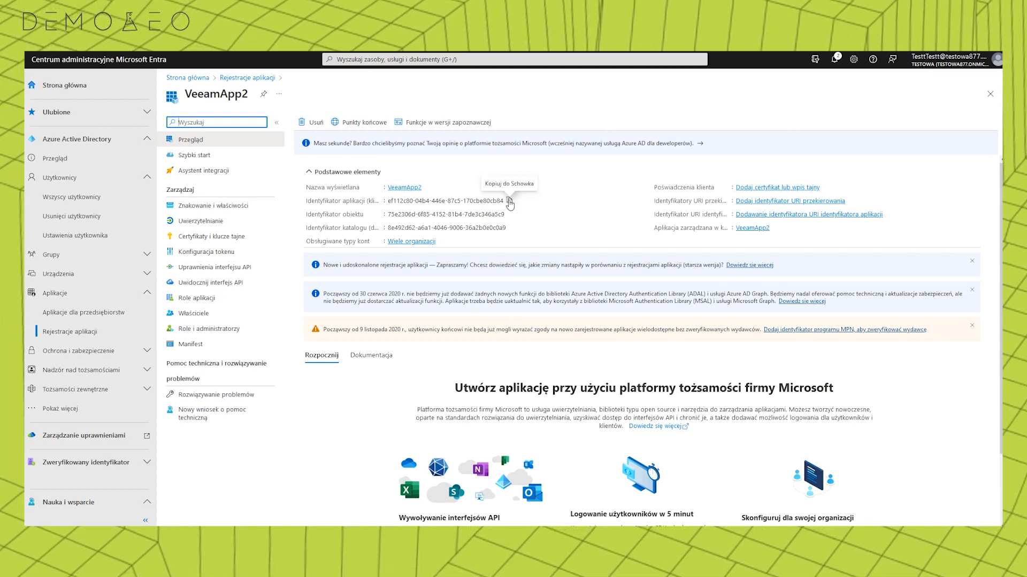
click(509, 203)
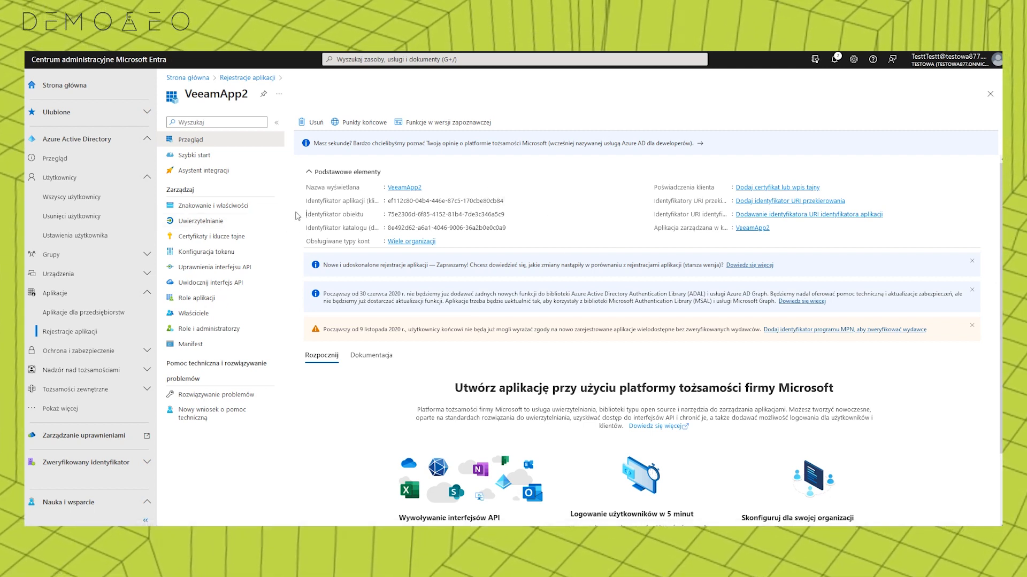
Step: Remove the Microsoft Graph User.Read permission from VeeamApp2's configured API permissions
scroll(437, 404, down, 2)
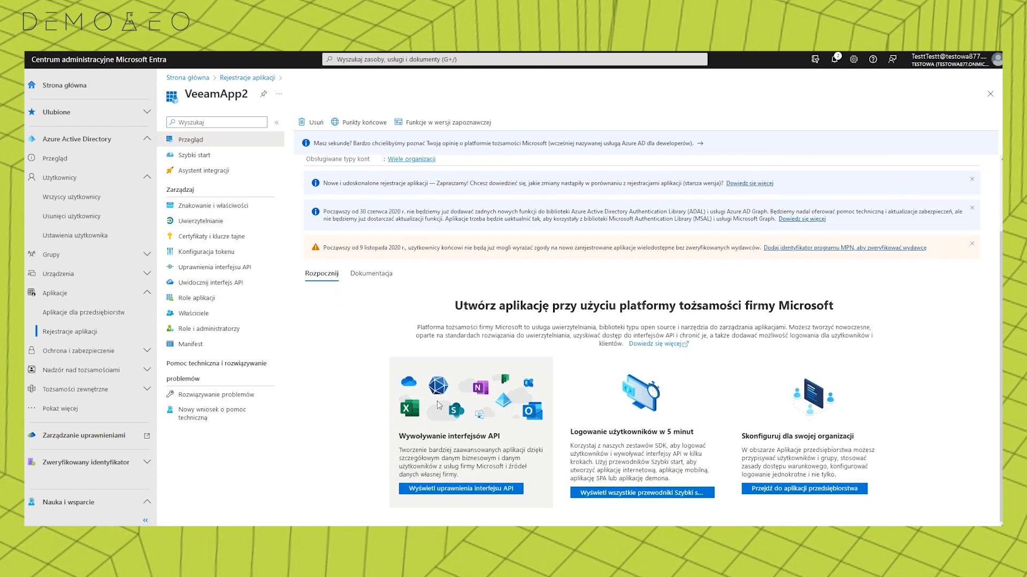
click(443, 490)
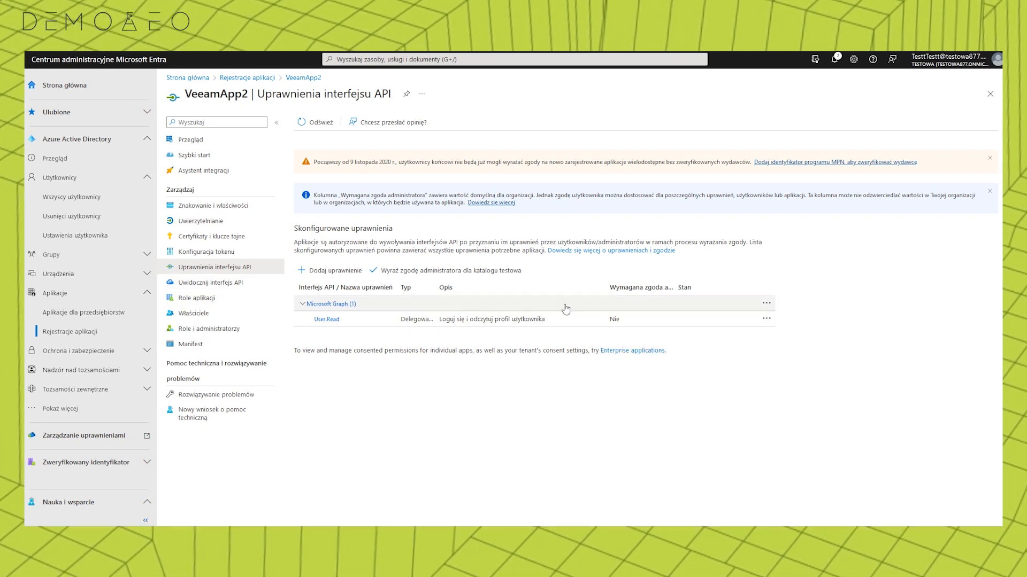
click(766, 319)
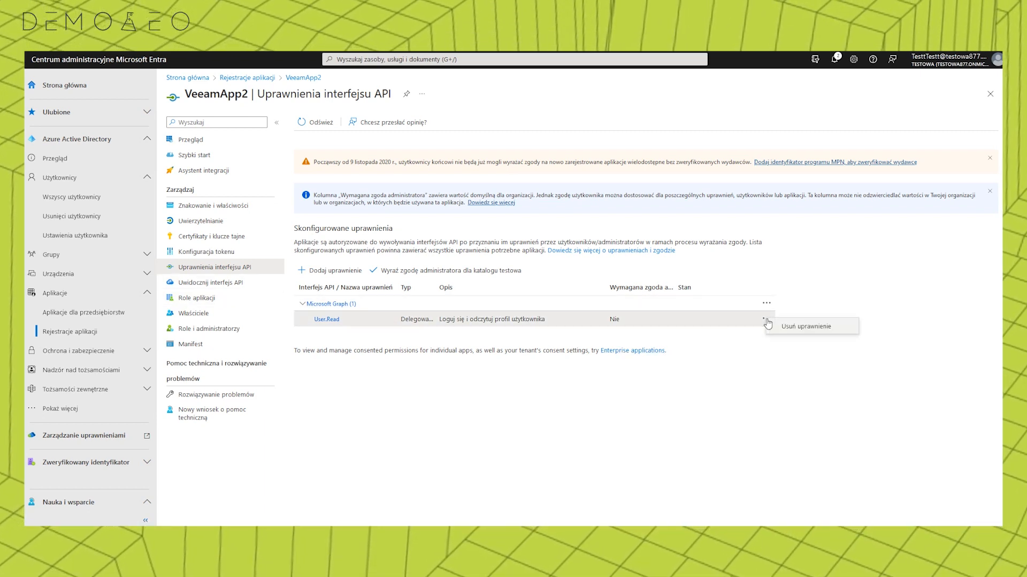
click(792, 328)
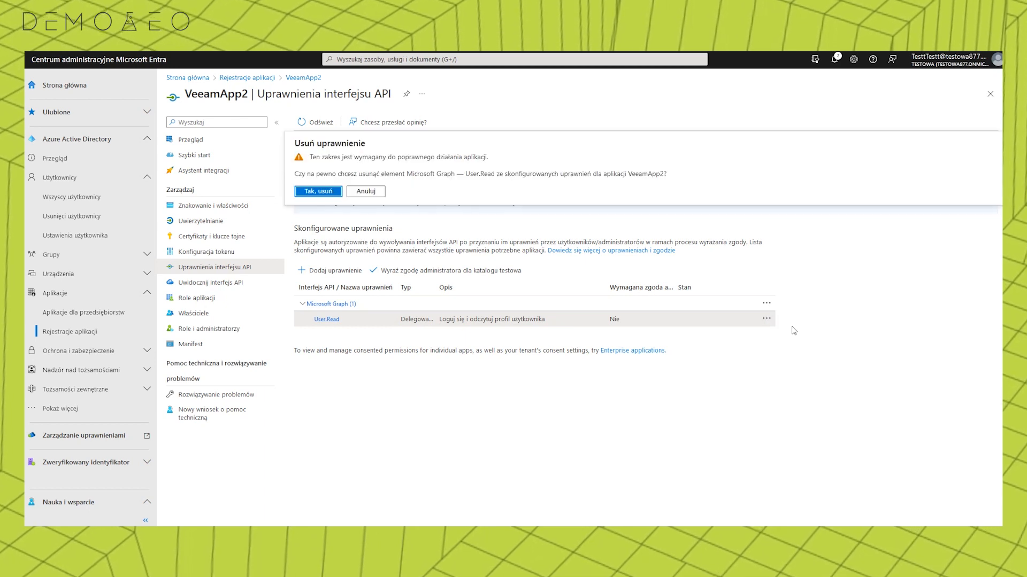
click(322, 192)
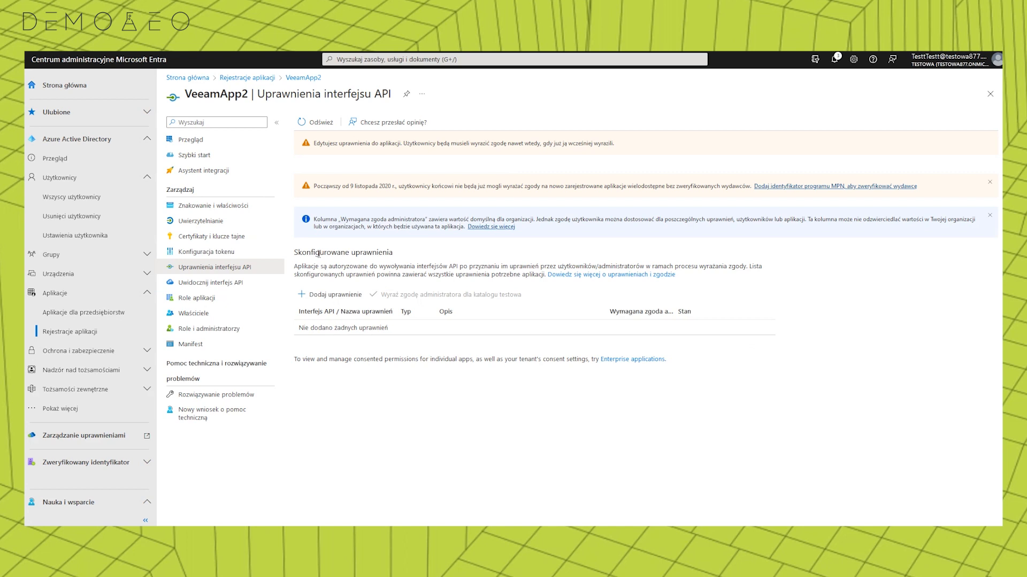
Step: Start a Microsoft Graph application permissions request for VeeamApp2 and select Directory.Read.All
click(325, 297)
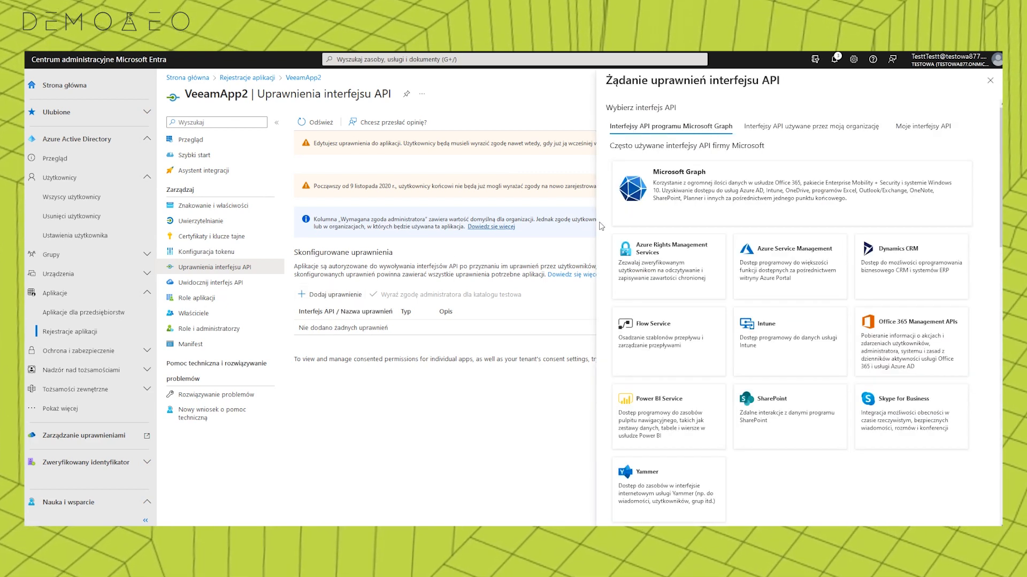
click(704, 195)
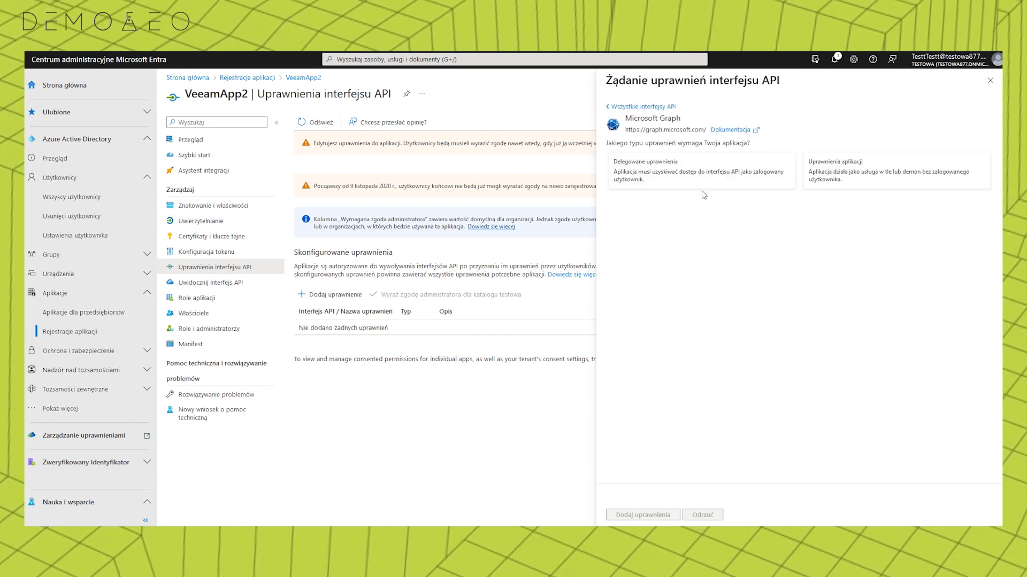
click(829, 181)
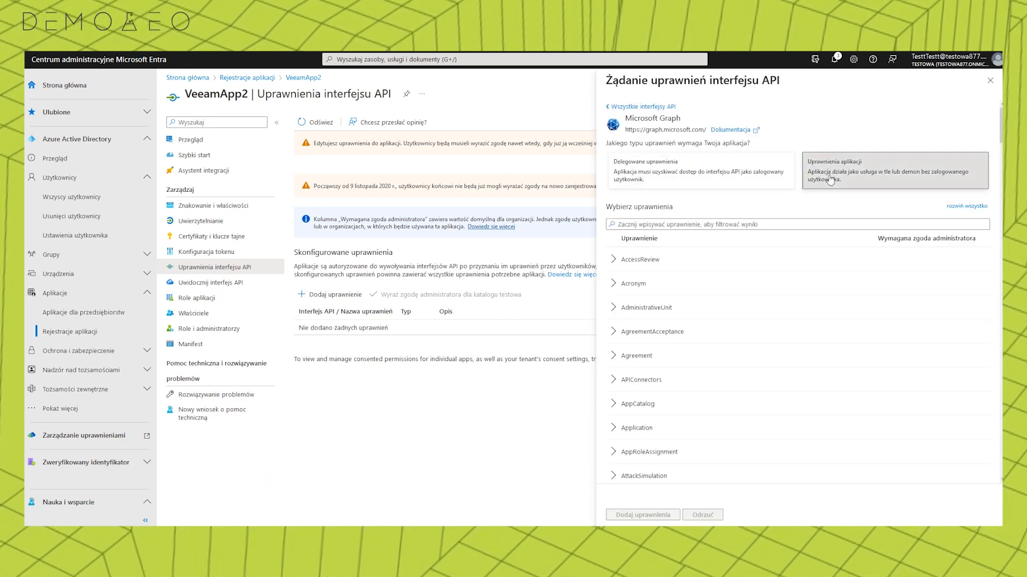
click(717, 227)
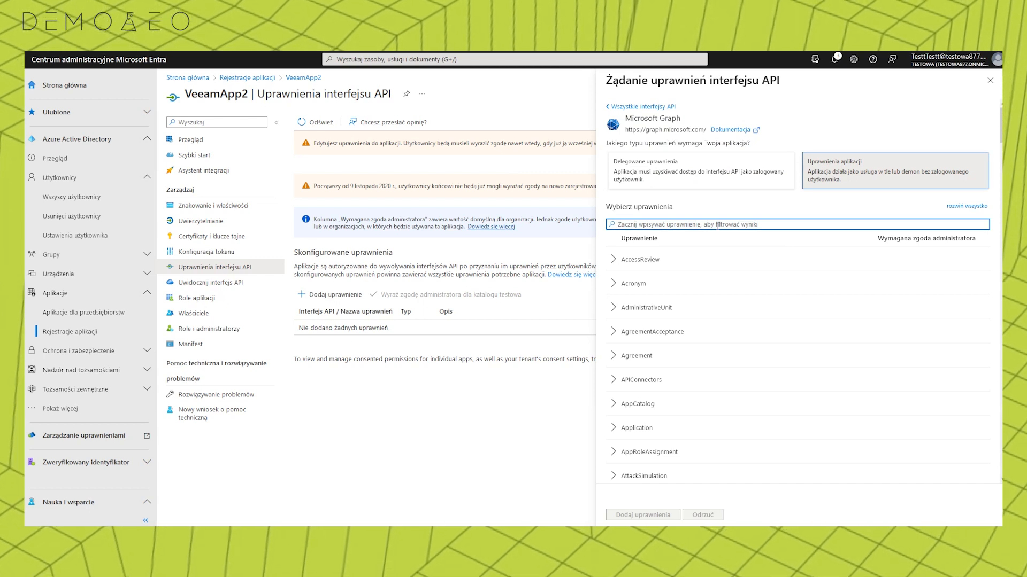
text(Dire)
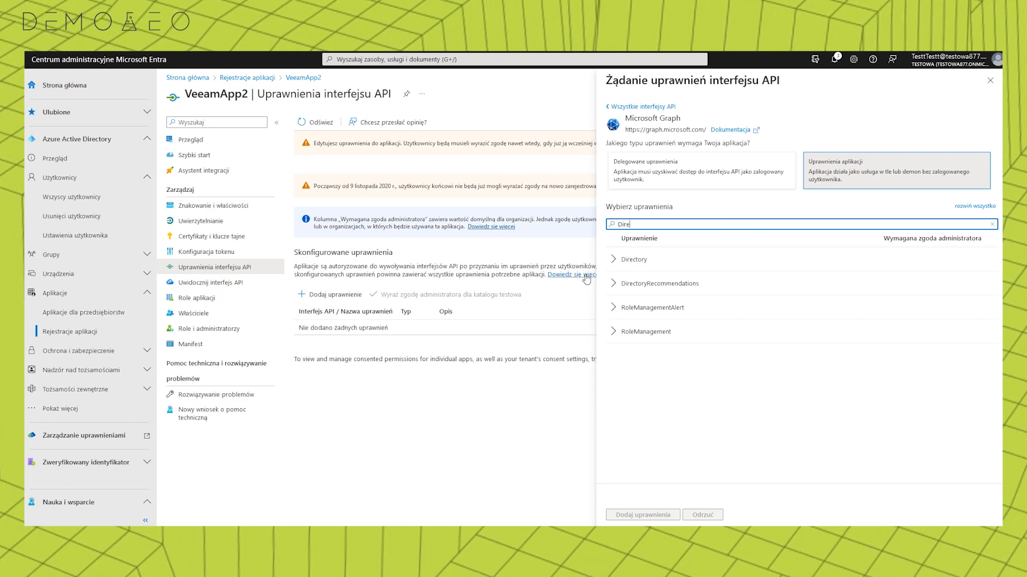
click(614, 261)
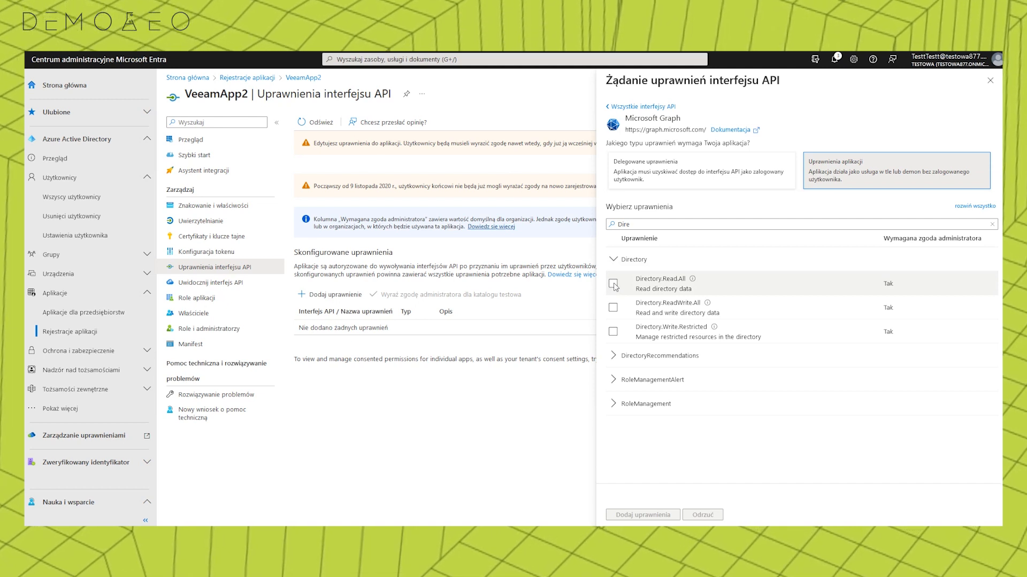
click(613, 284)
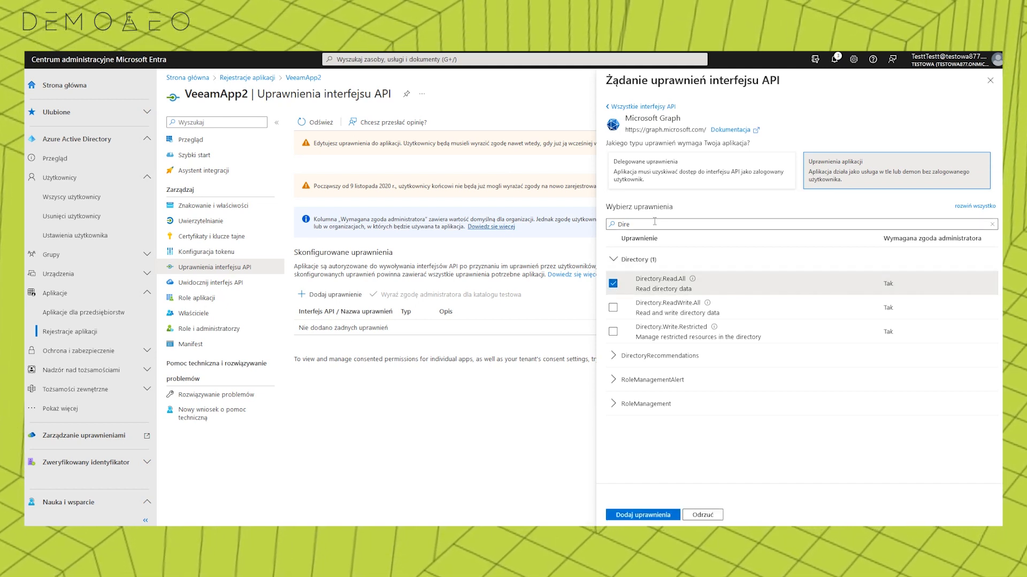
Step: Filter the permissions by "Group" and select Group.Read.All for the request
double_click(610, 223)
key(BackSpace)
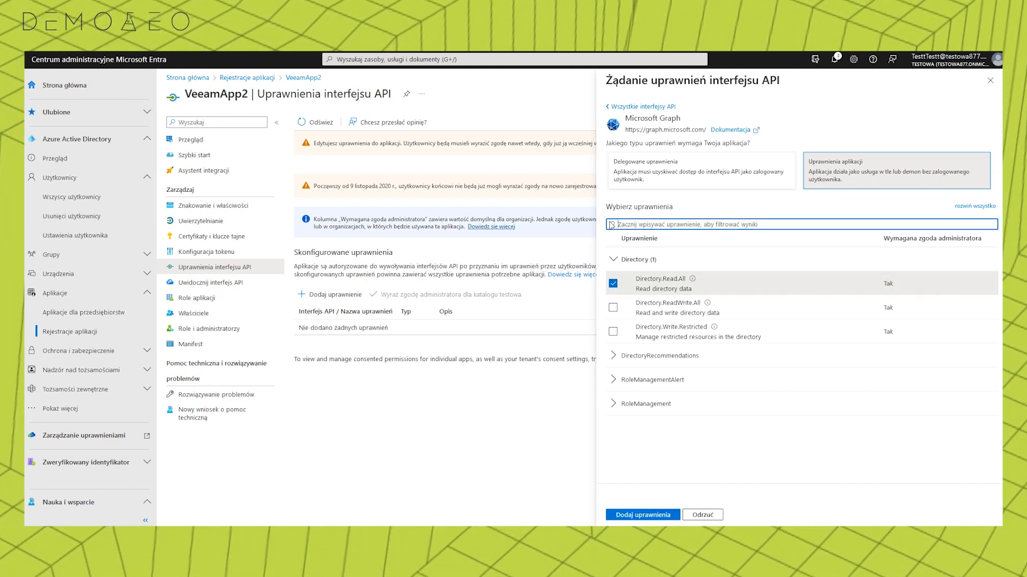
text(G)
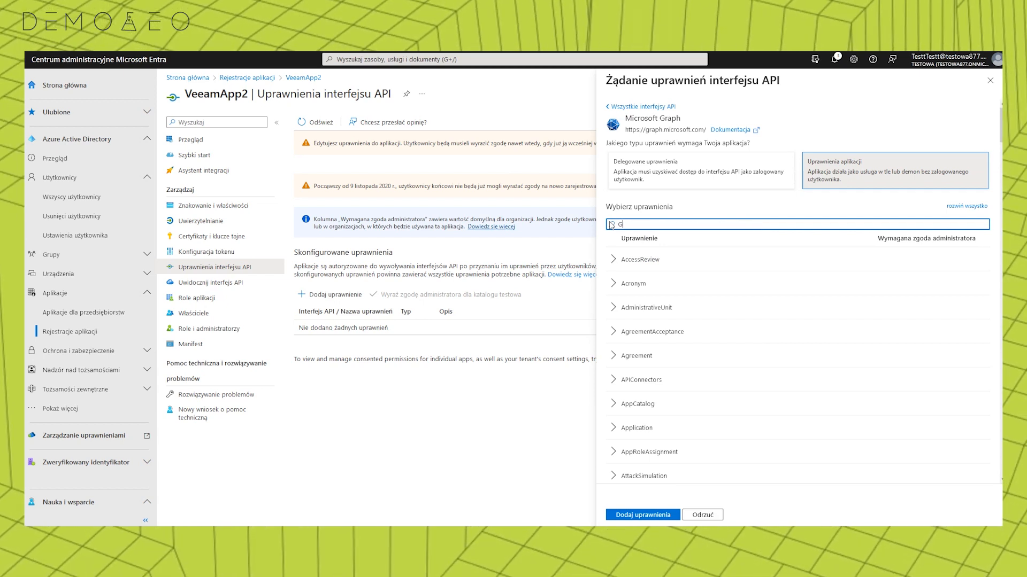
text(roup)
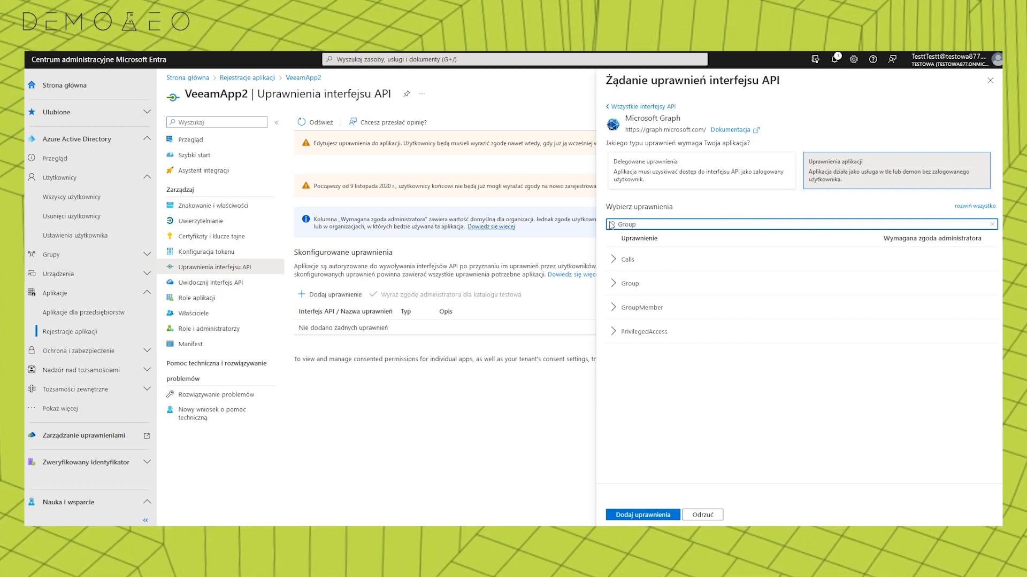
click(615, 284)
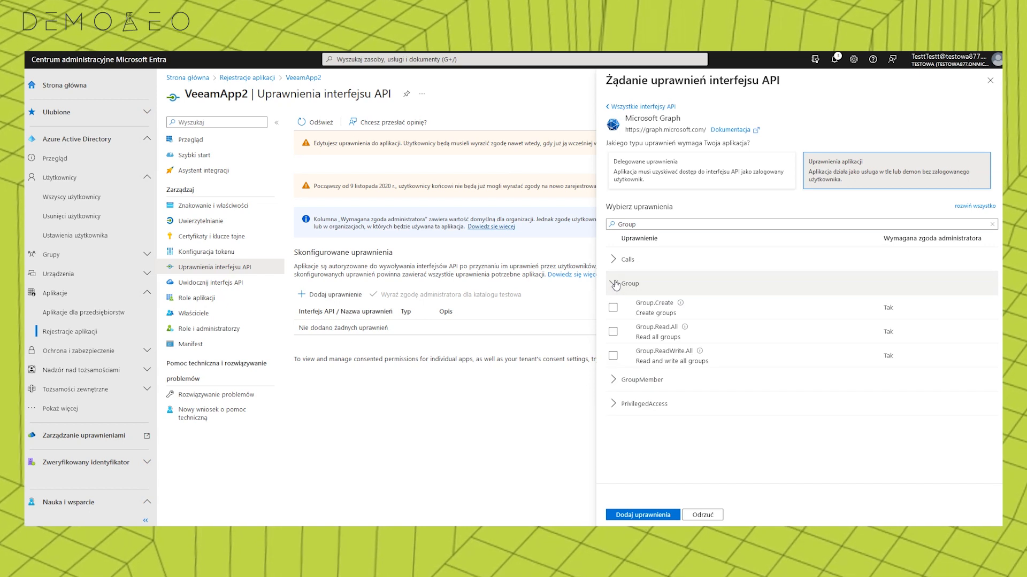
click(614, 333)
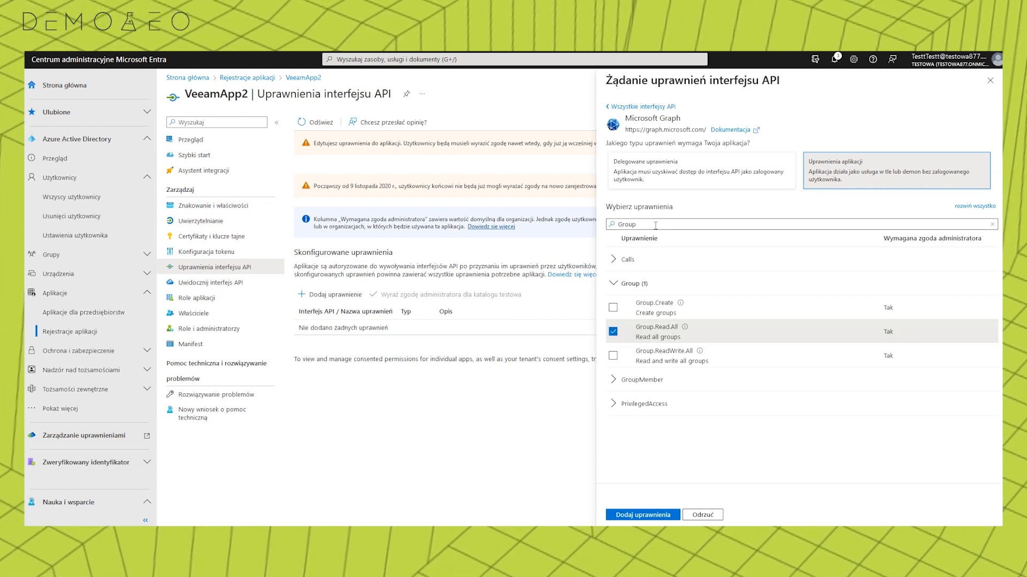
Step: Filter the permissions by "Team" and select TeamSettings.ReadWrite.All for the request
drag(654, 226, 612, 224)
key(BackSpace)
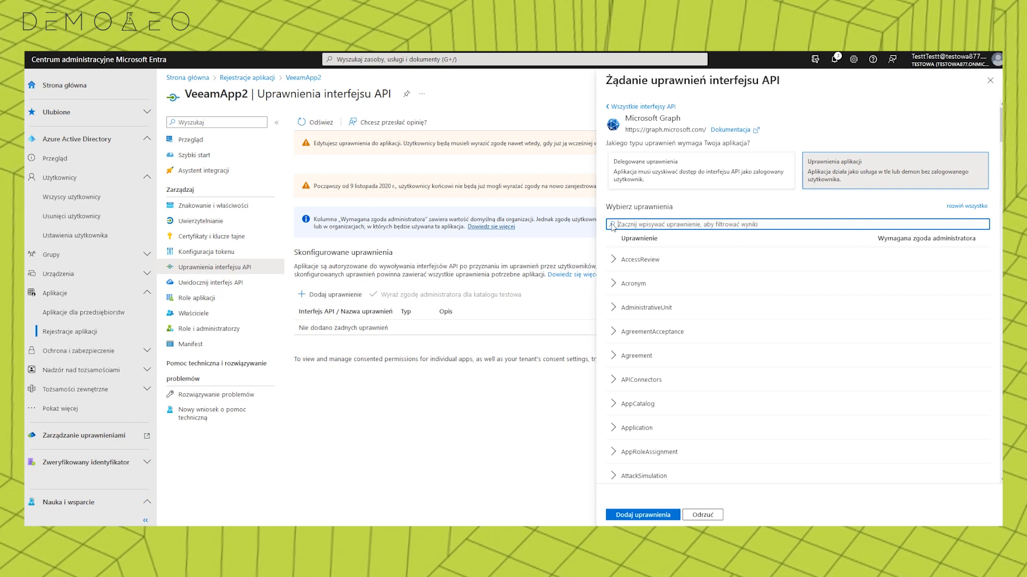
text(Te)
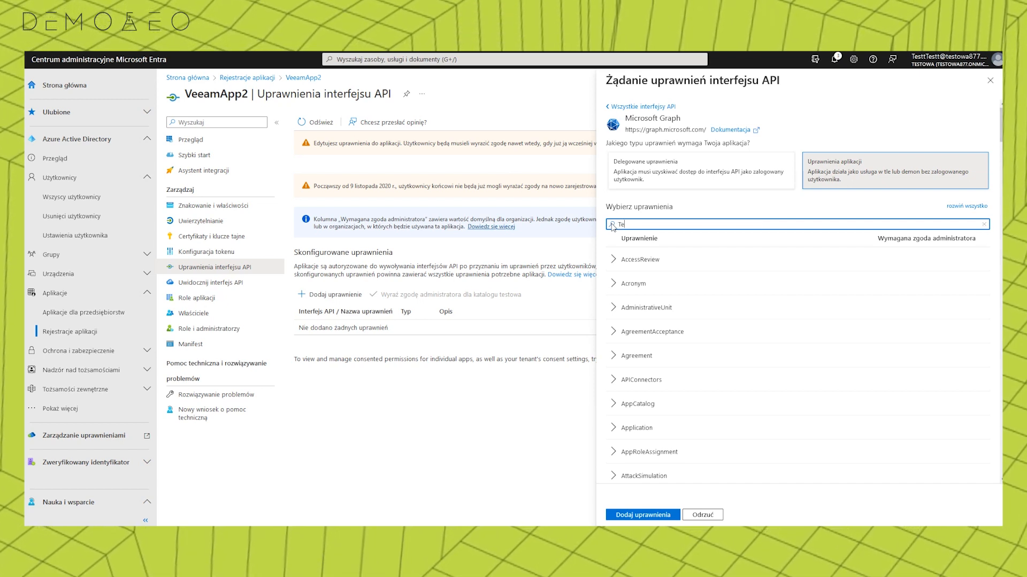
text(am)
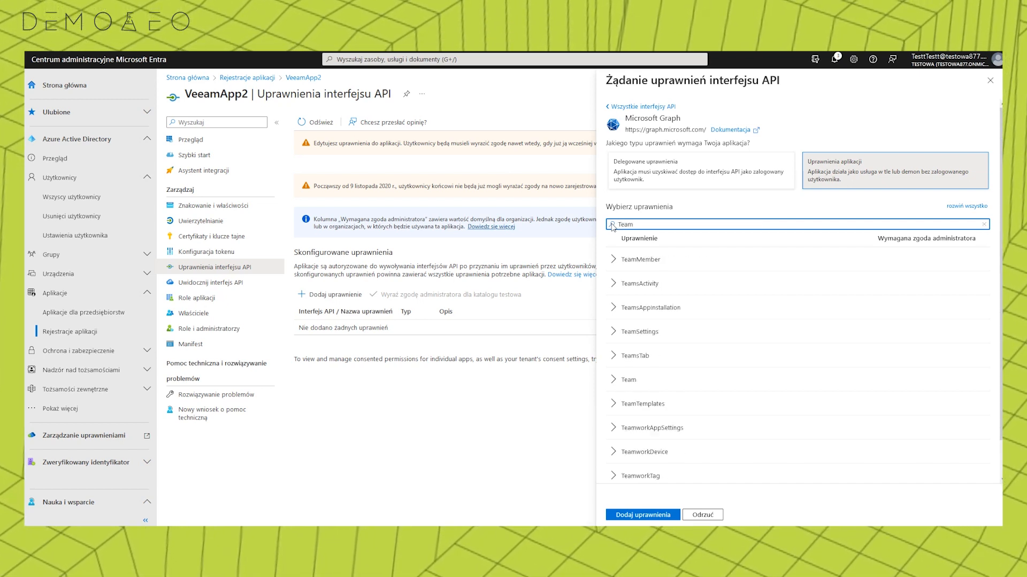
click(613, 332)
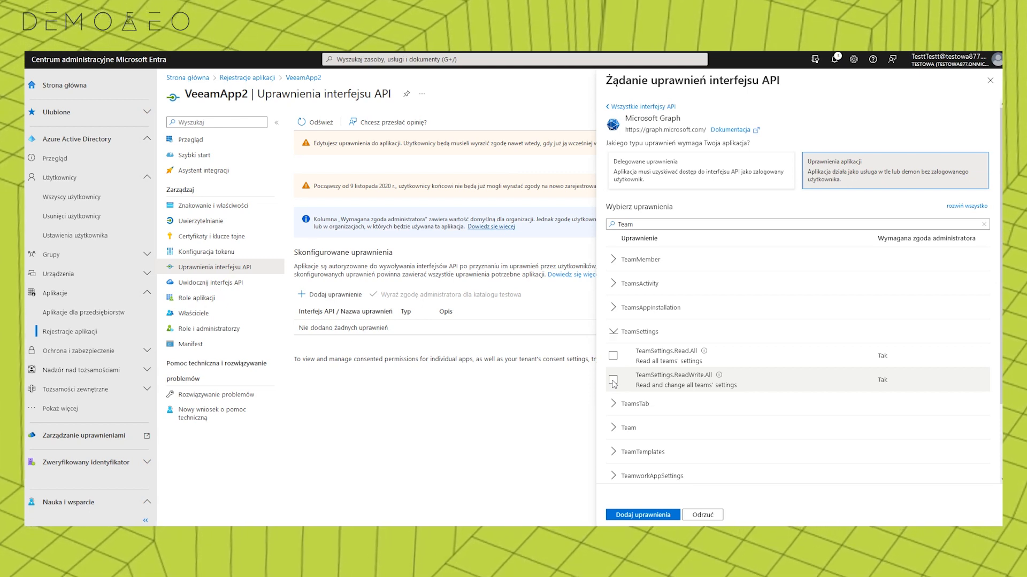
click(613, 380)
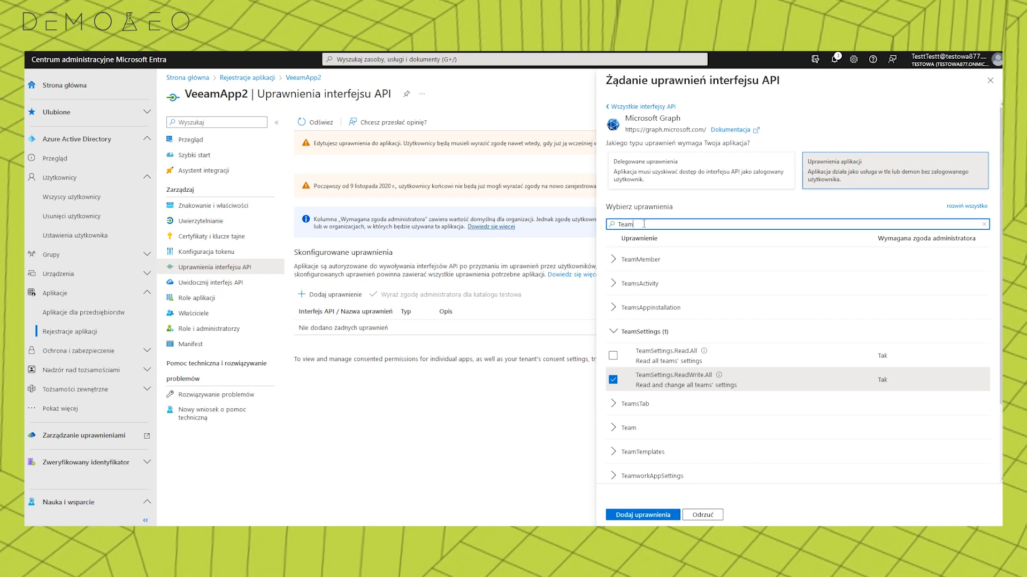
Step: Filter the permissions by "Sites", select Sites.Read.All, and add all the selected Microsoft Graph permissions to VeeamApp2
drag(635, 224, 606, 224)
key(BackSpace)
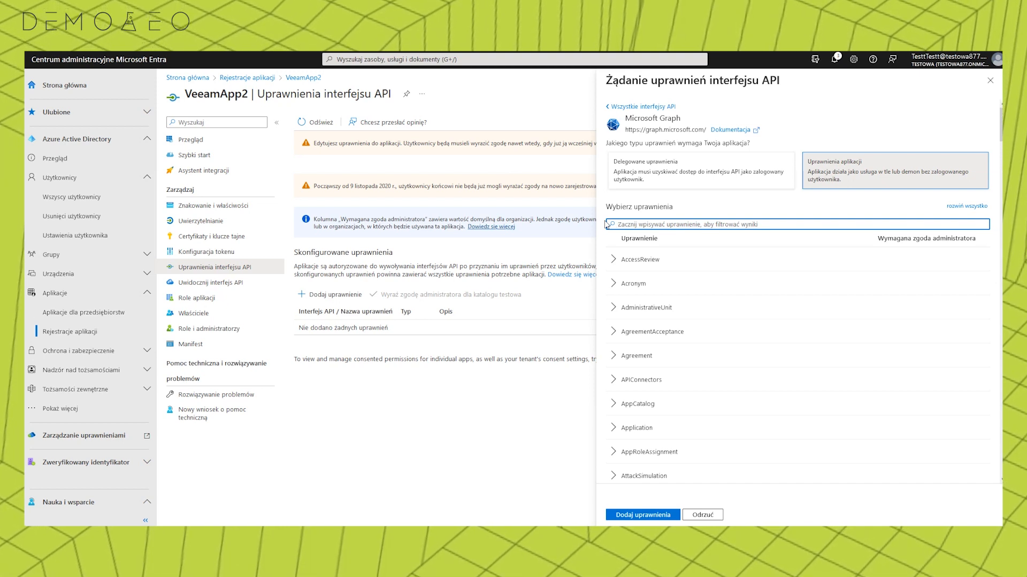
text(Sites)
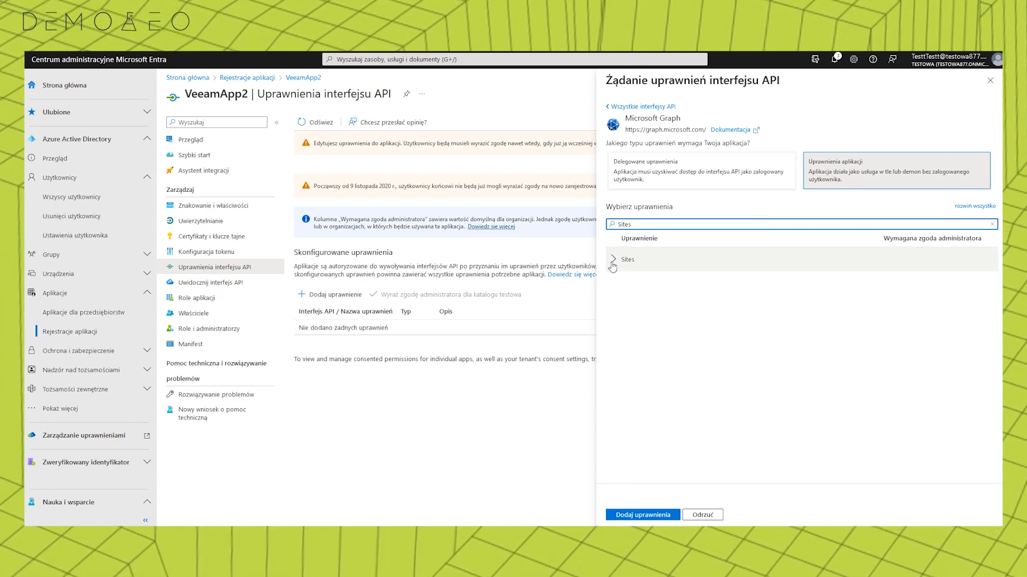
click(613, 260)
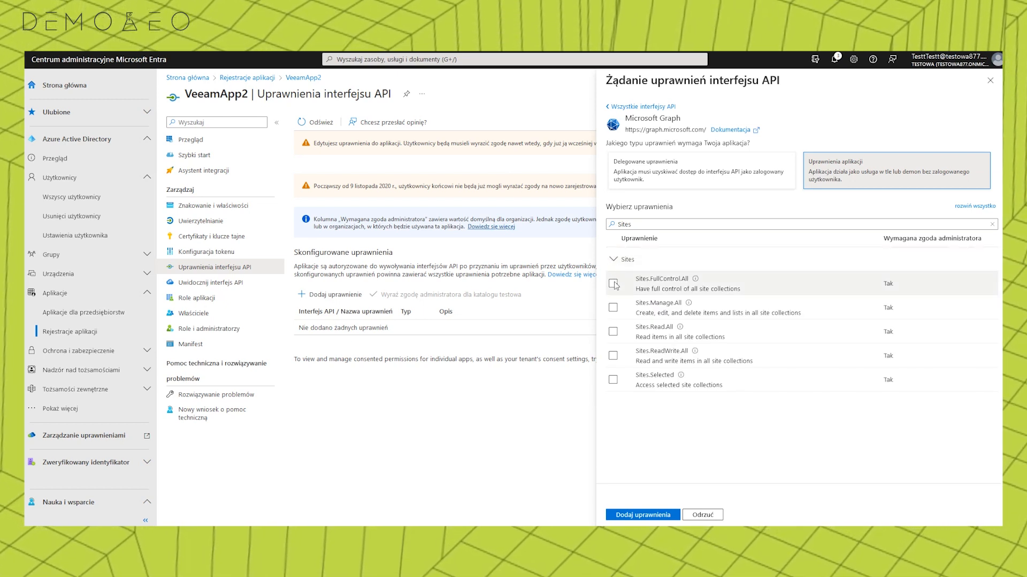
click(613, 332)
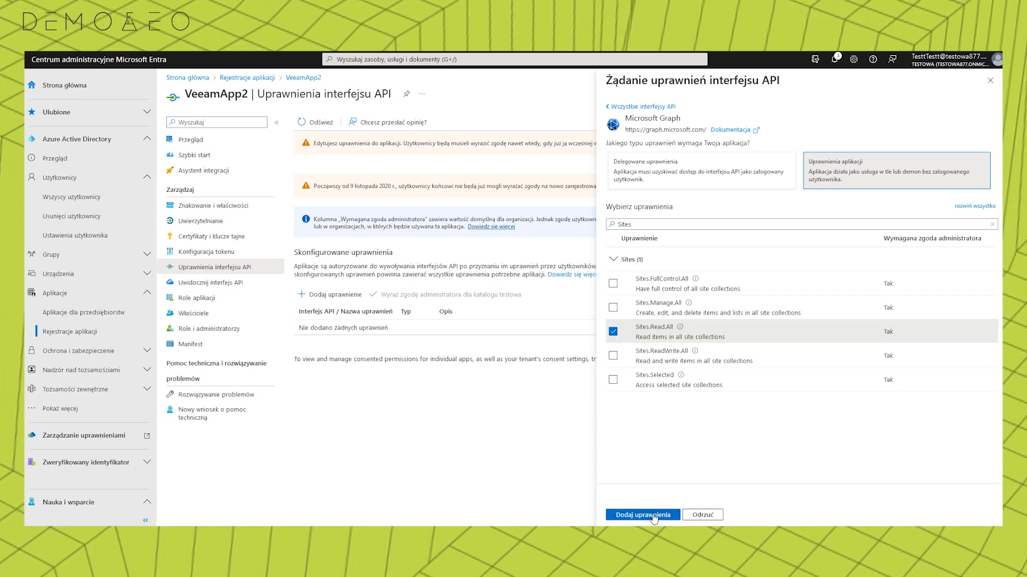
click(653, 516)
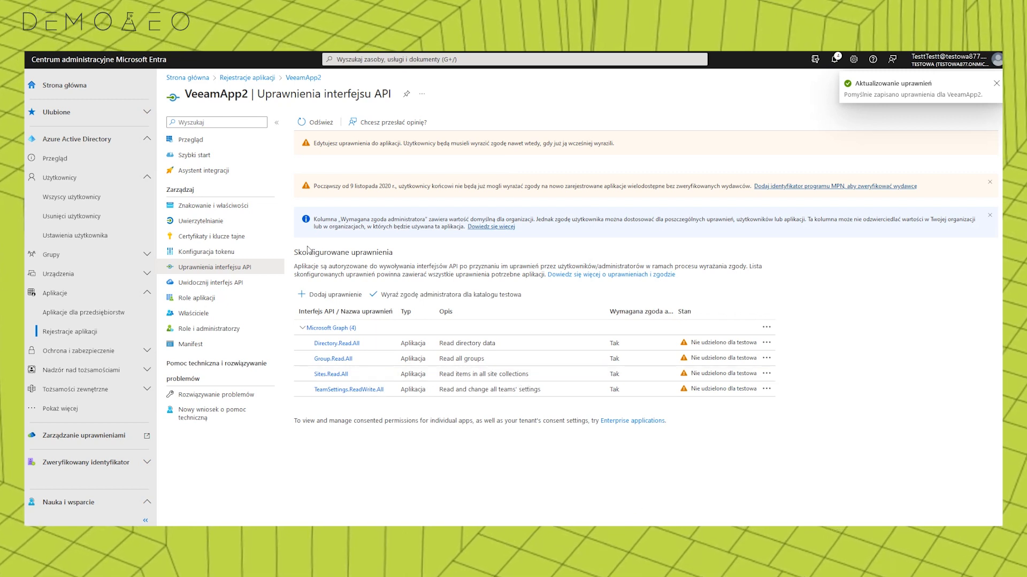
Step: Start a SharePoint application permissions request for VeeamApp2 and select Sites.FullControl.All
click(318, 300)
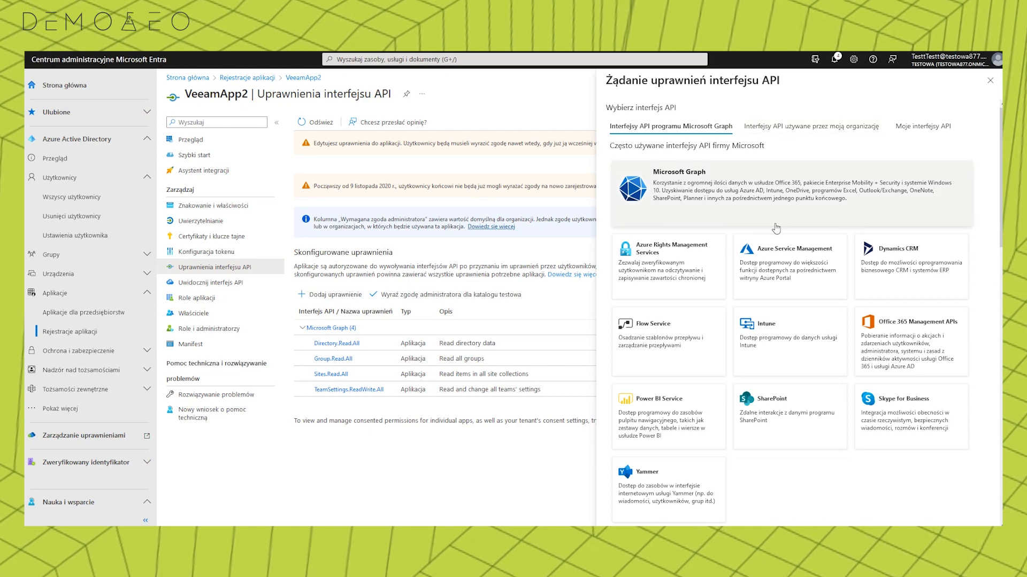
click(792, 402)
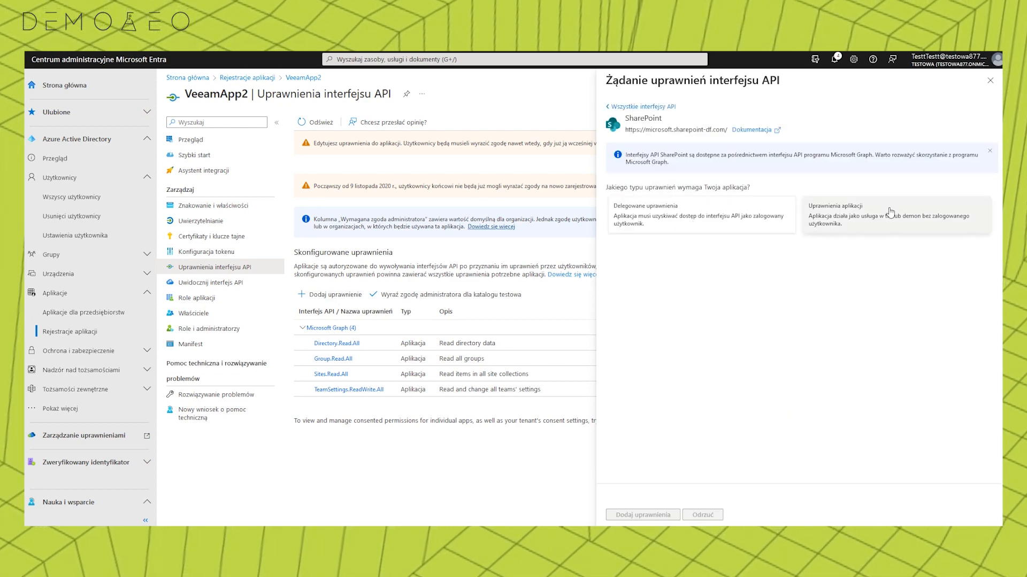
click(864, 219)
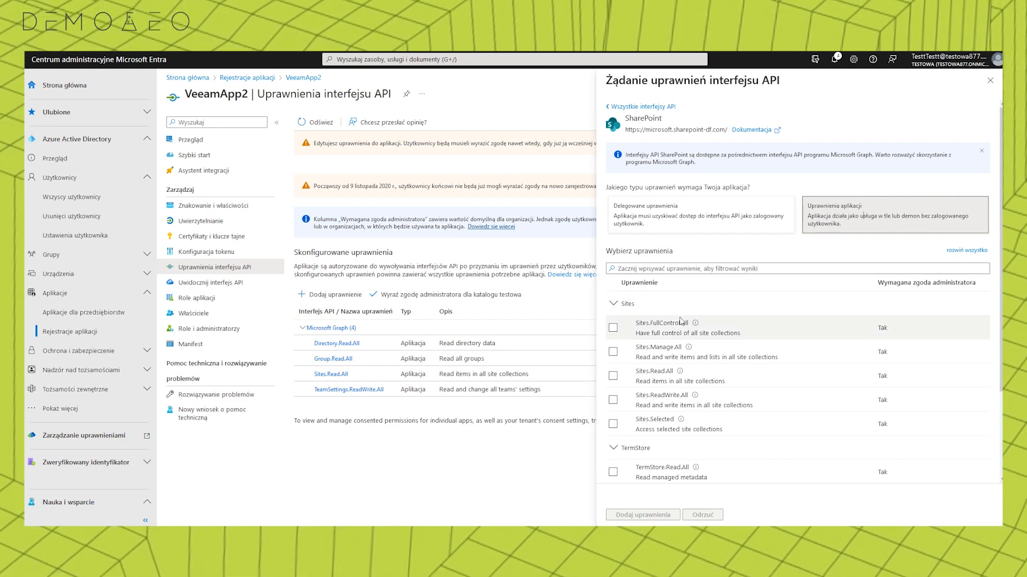
click(613, 328)
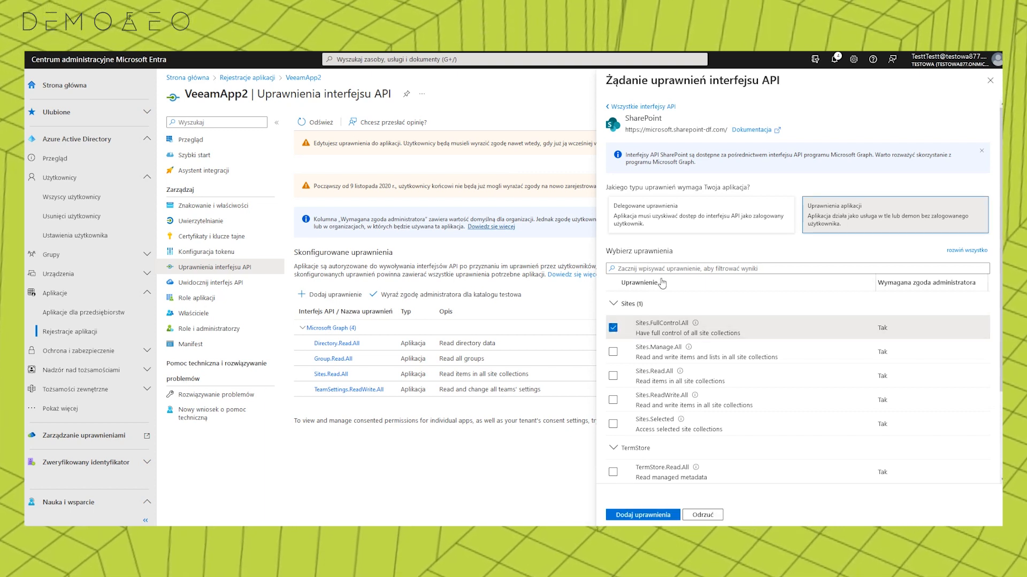
Step: Filter the SharePoint permissions by "User", select User.Read.All, and add the selected SharePoint permissions to VeeamApp2
click(683, 269)
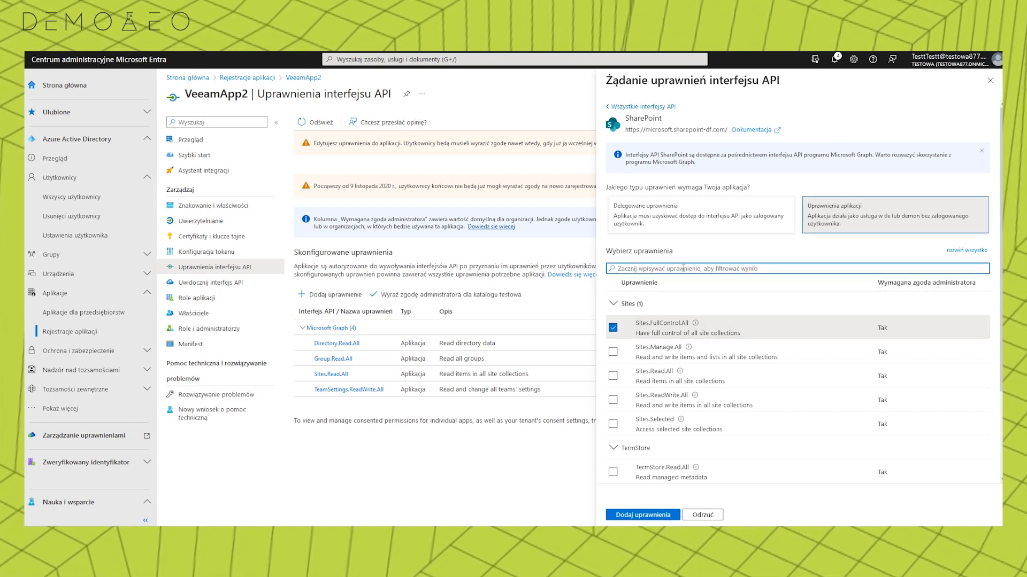
text(User)
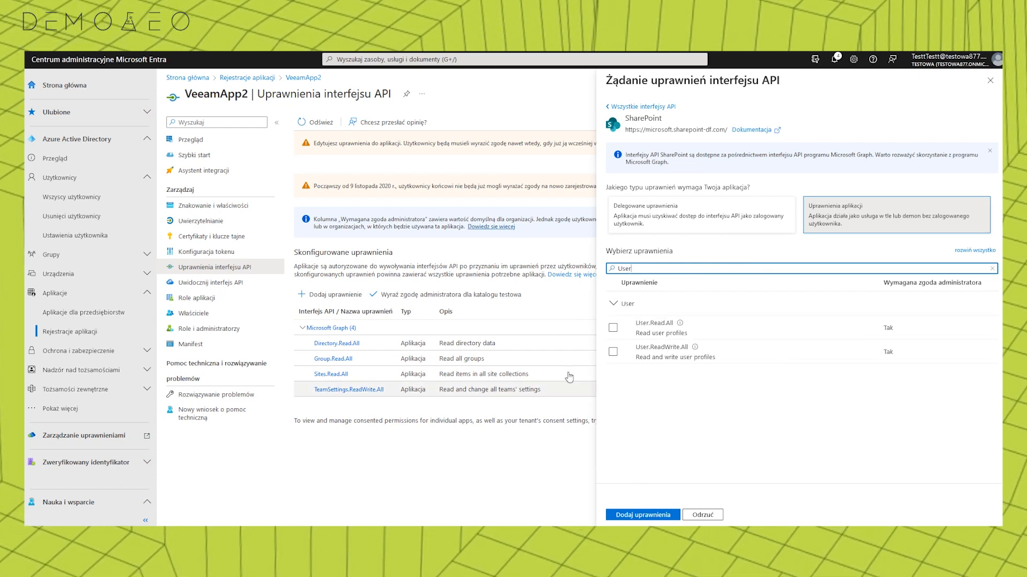
click(612, 327)
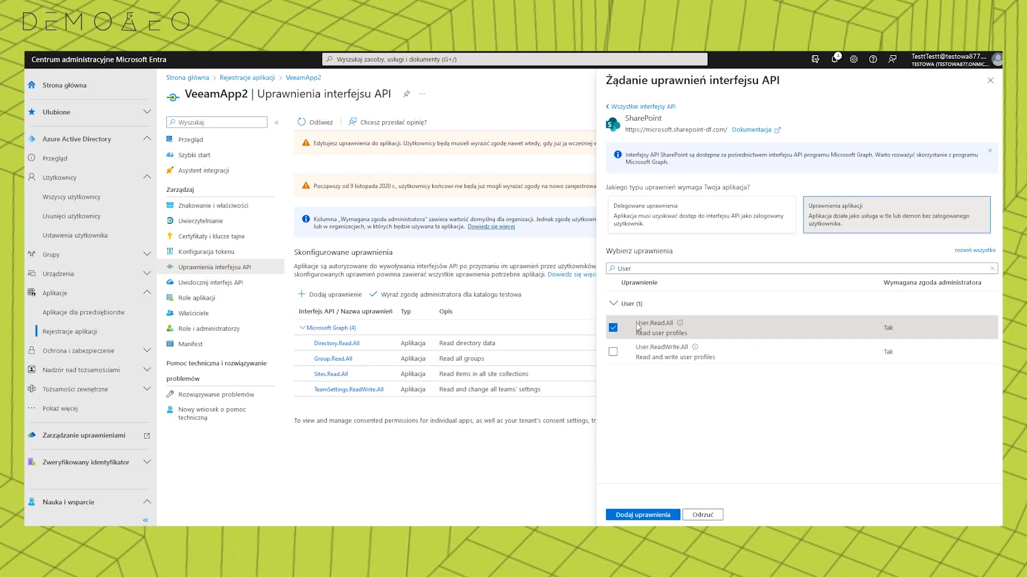
click(639, 516)
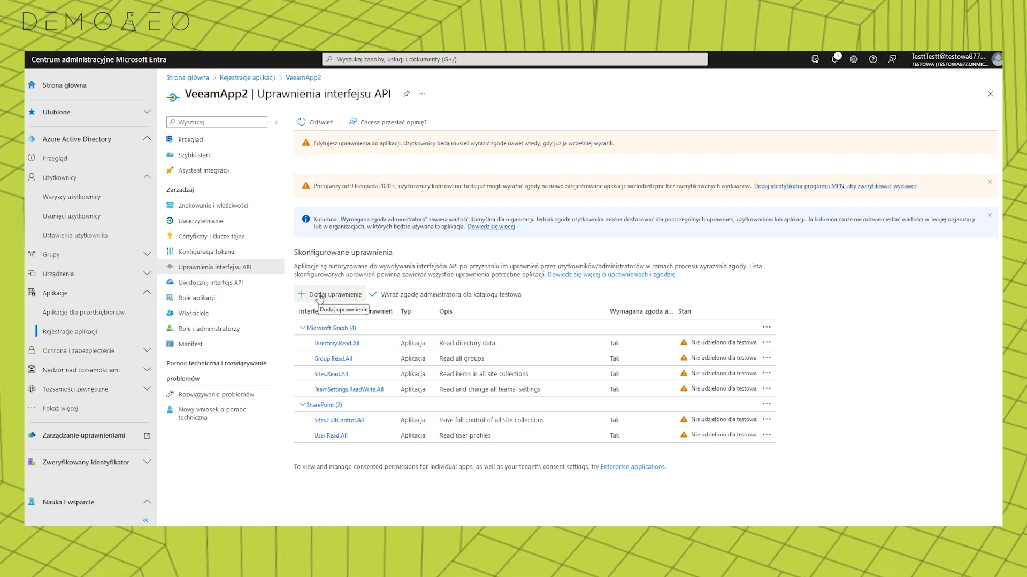
Step: Search the APIs used by the organization for "Office" and add the Office 365 Exchange Online application permission full_access_as_app to VeeamApp2
click(320, 299)
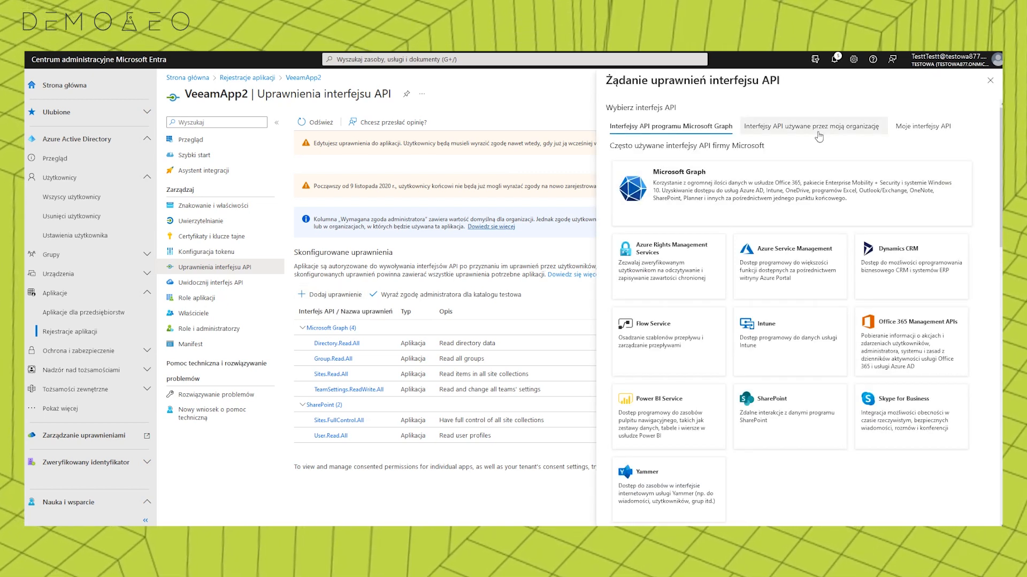
click(818, 129)
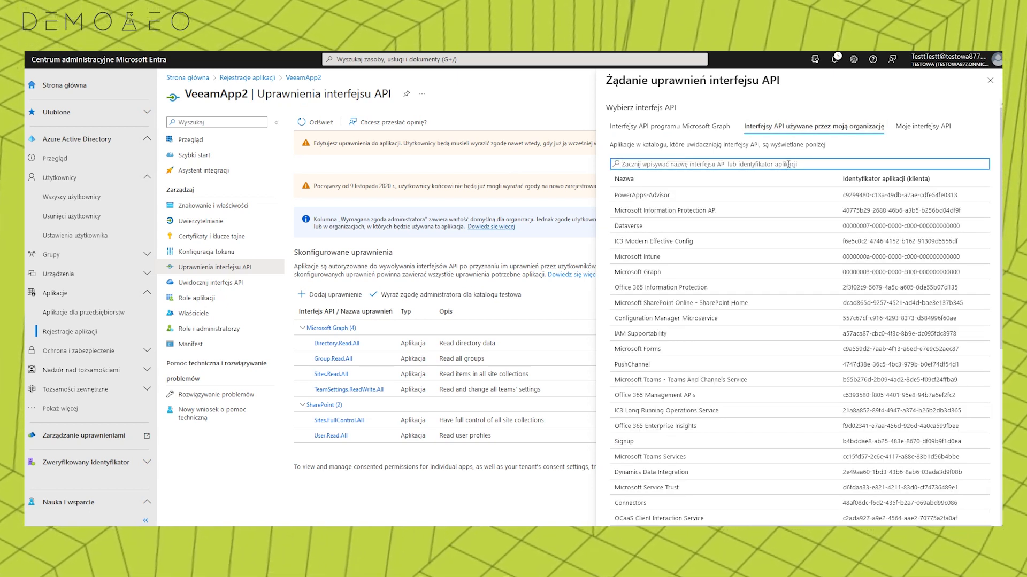
text(Office)
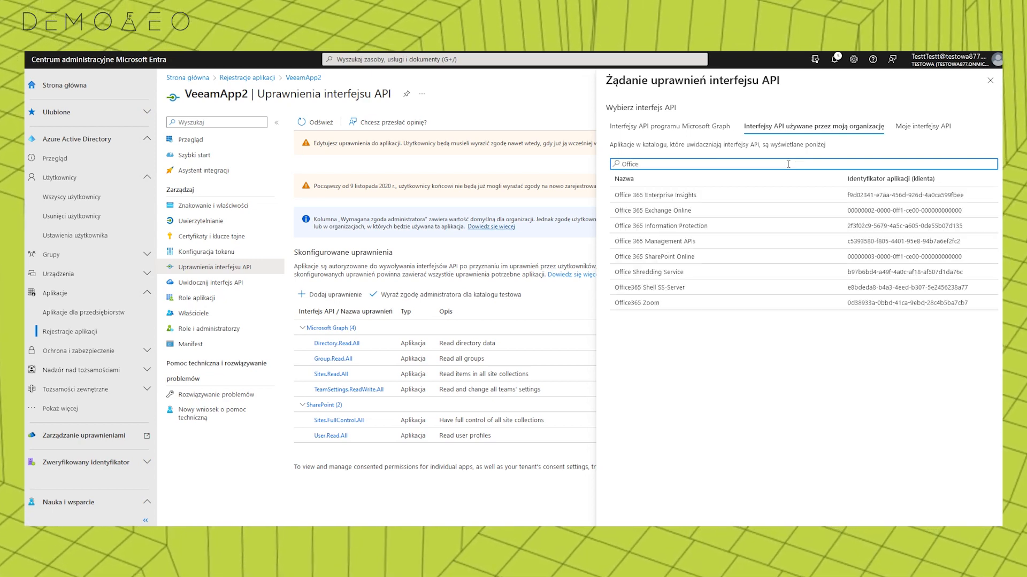
click(658, 212)
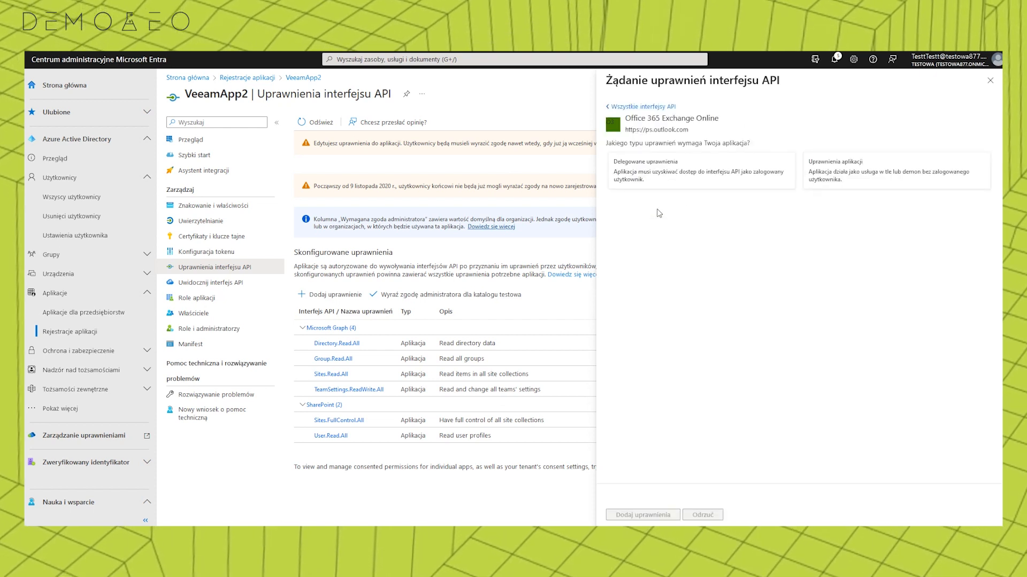
click(832, 181)
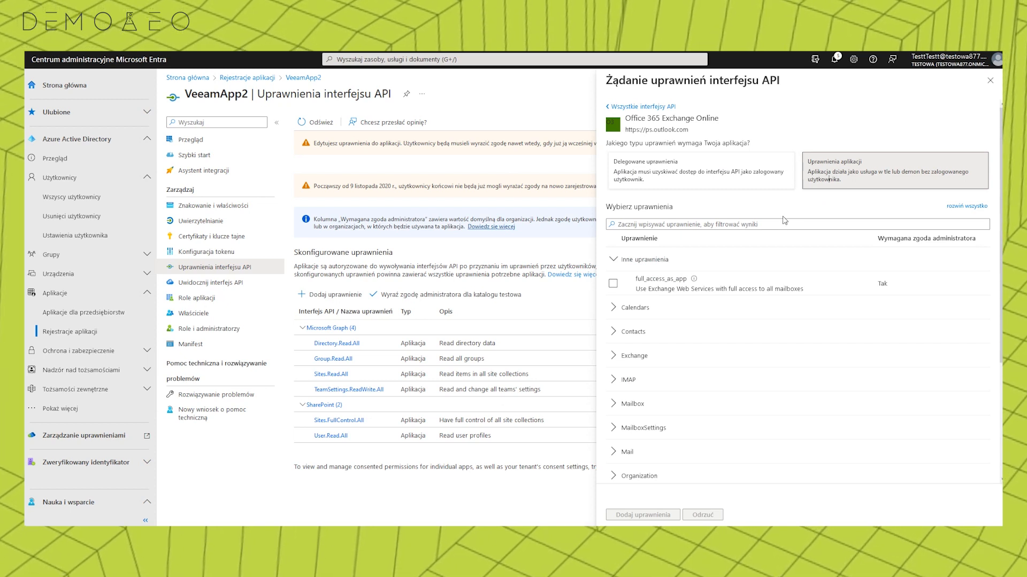
click(614, 285)
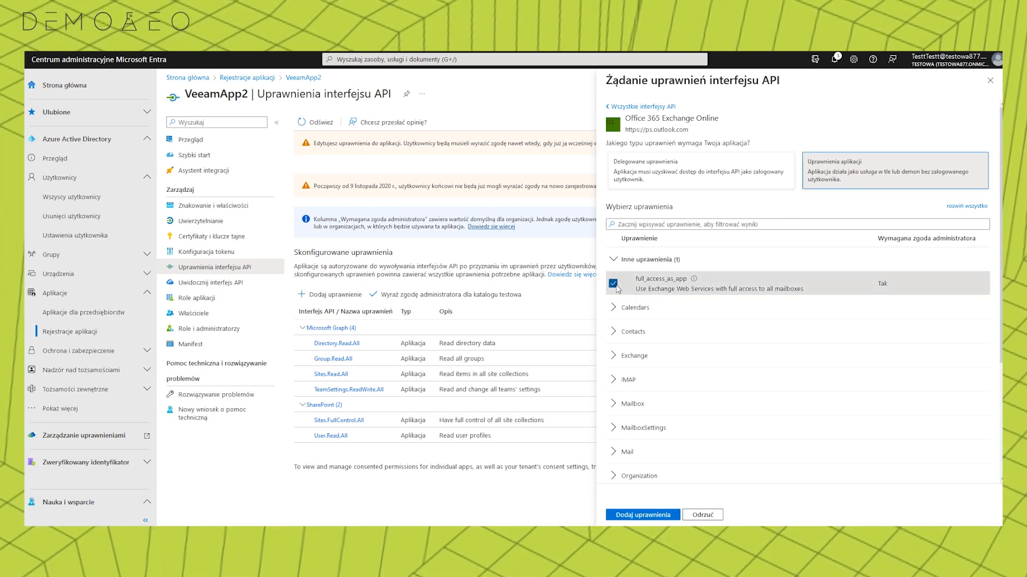
click(644, 515)
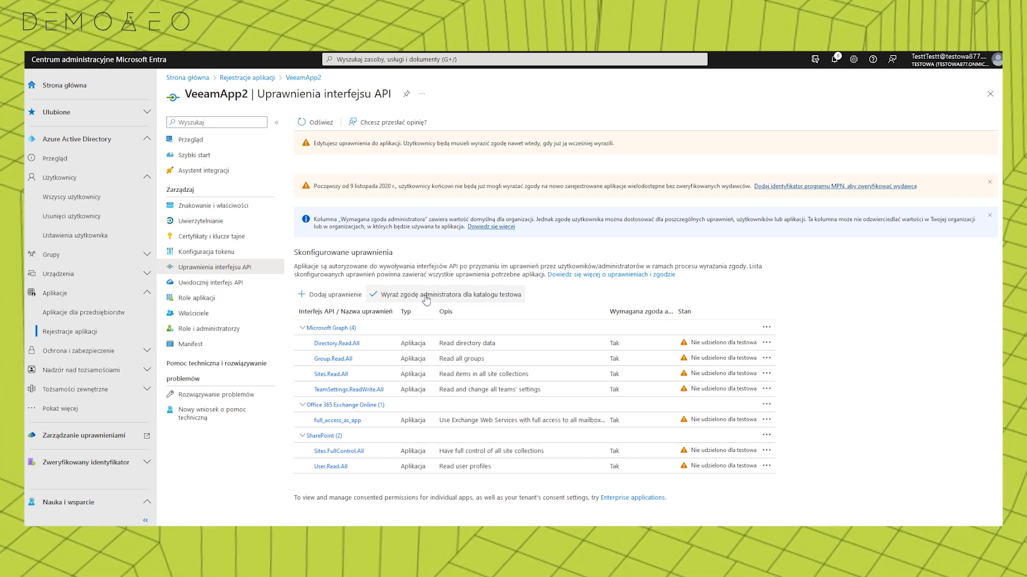
Step: Grant admin consent for the testowa directory to all of VeeamApp2's configured permissions
click(496, 300)
click(313, 176)
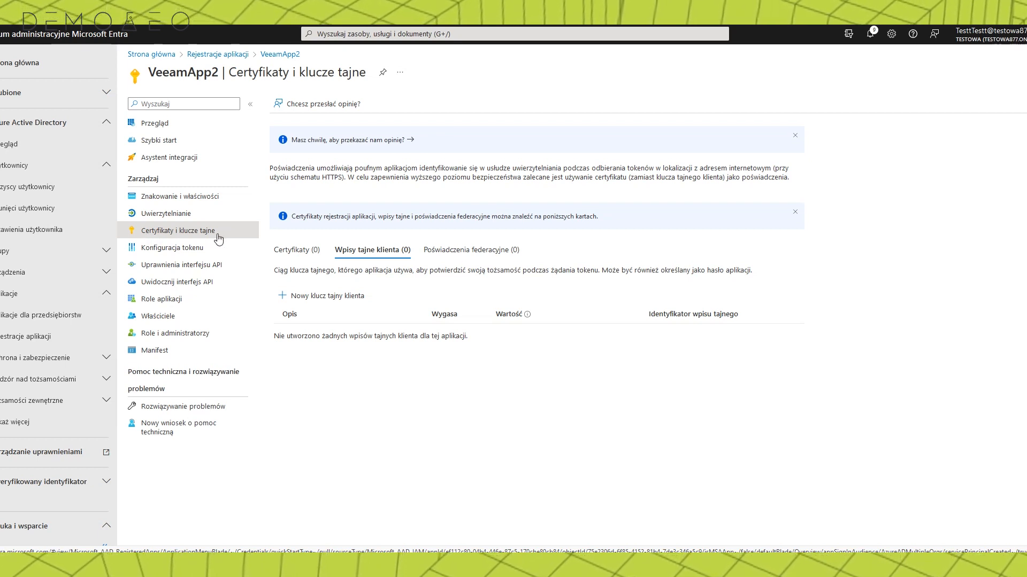
Step: Create a client secret for VeeamApp2 with description "VeeamApp" and expiry 730 days (24 months), and copy its value
click(307, 297)
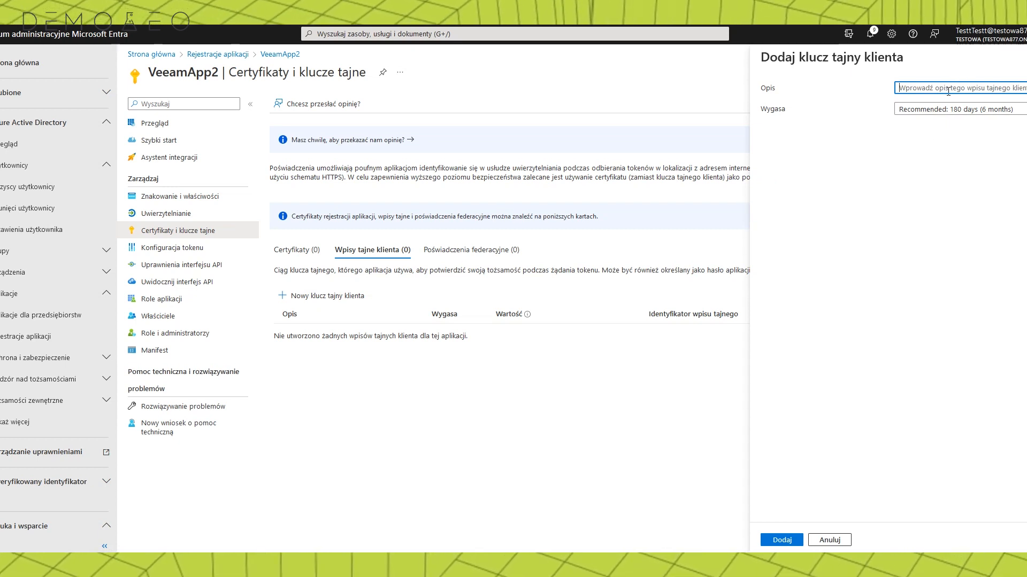
text(VeeamApp)
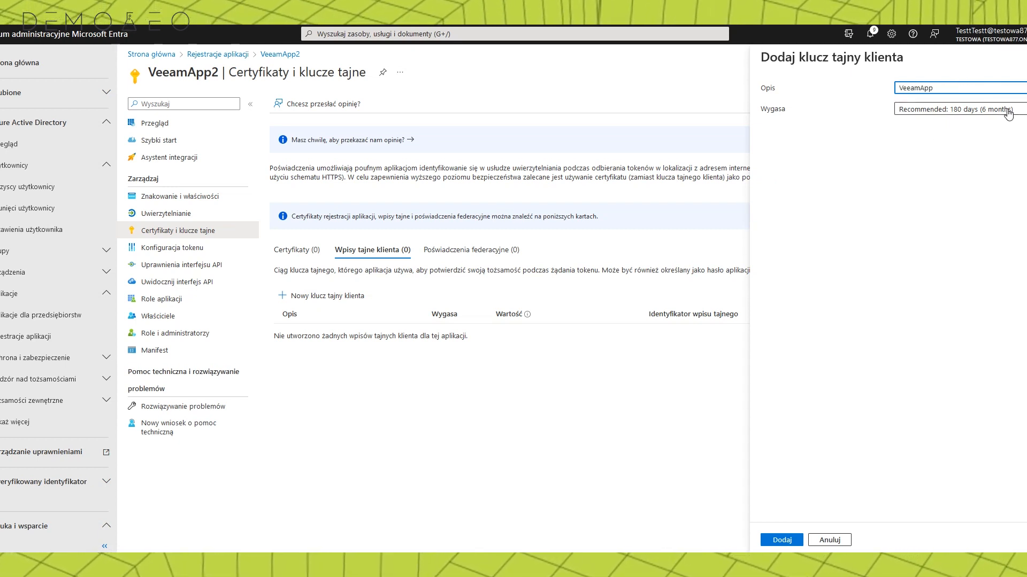
click(1007, 110)
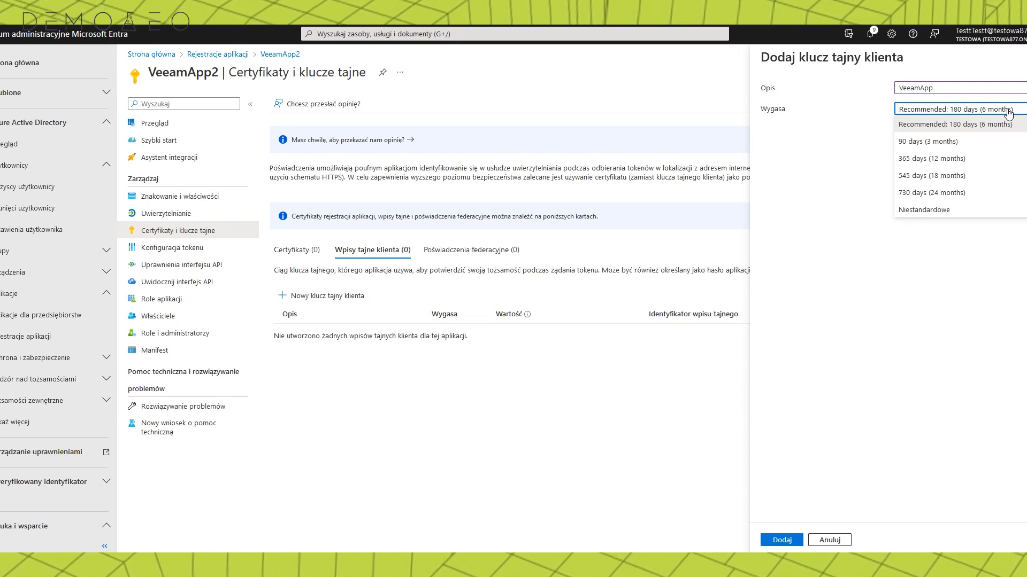
click(937, 194)
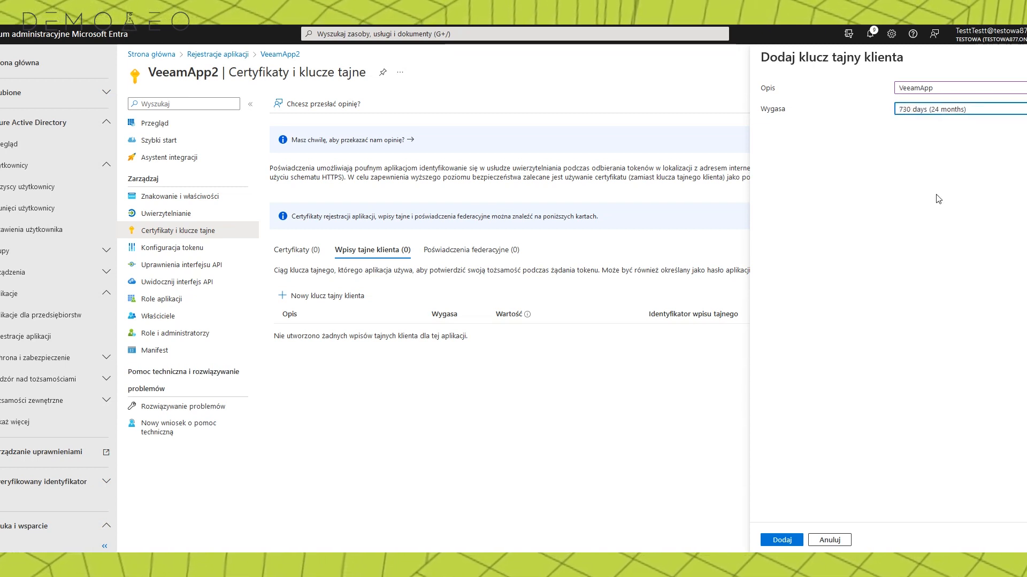
click(791, 540)
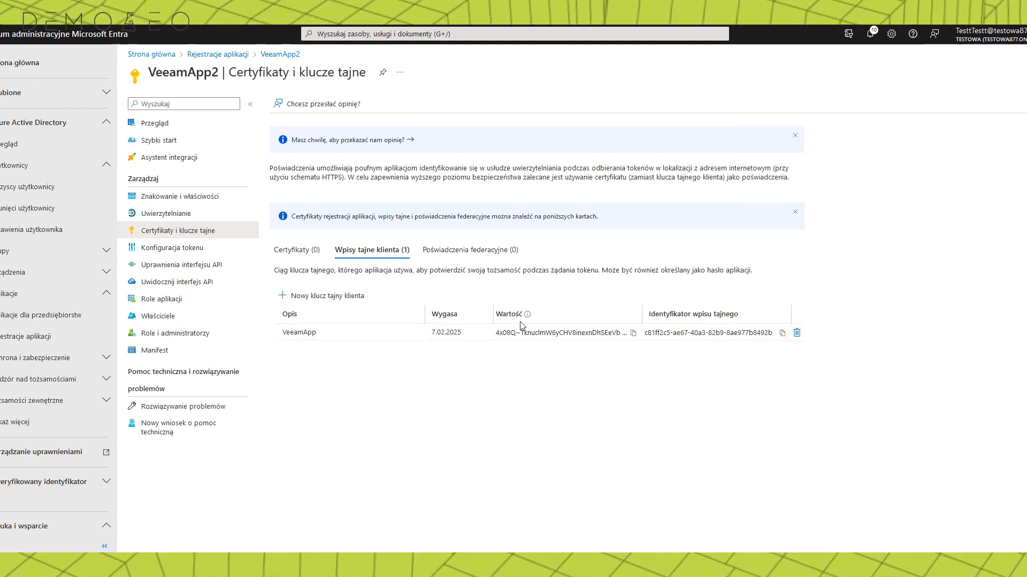
click(633, 334)
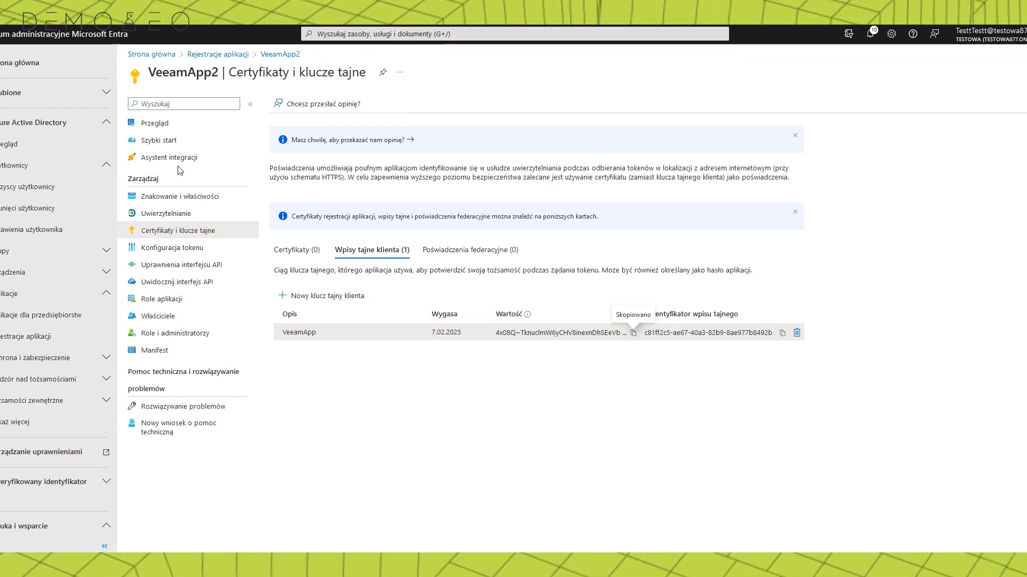
Step: Open the list of all users in the directory and review the existing accounts
click(17, 192)
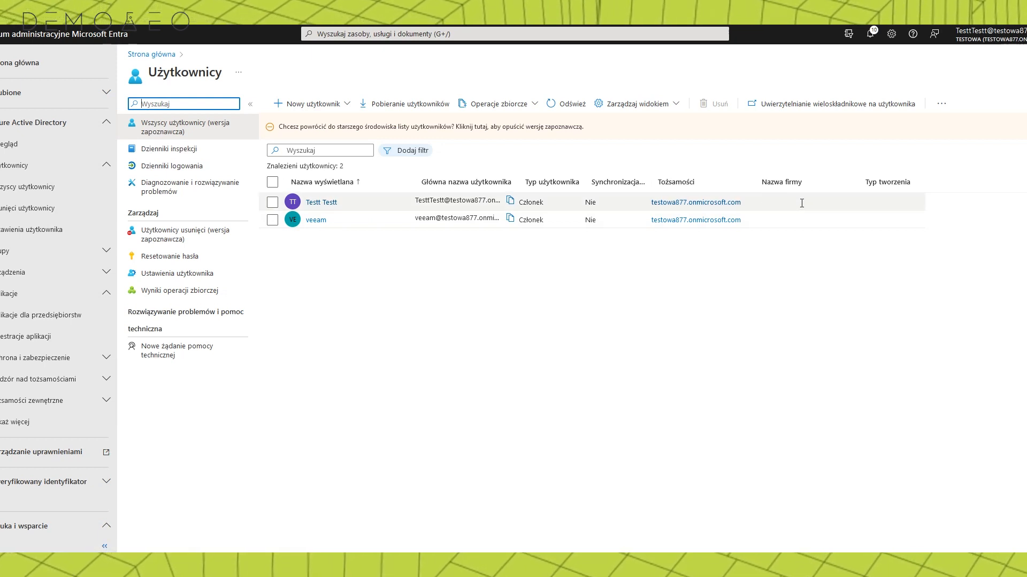
drag(802, 203, 442, 181)
click(763, 269)
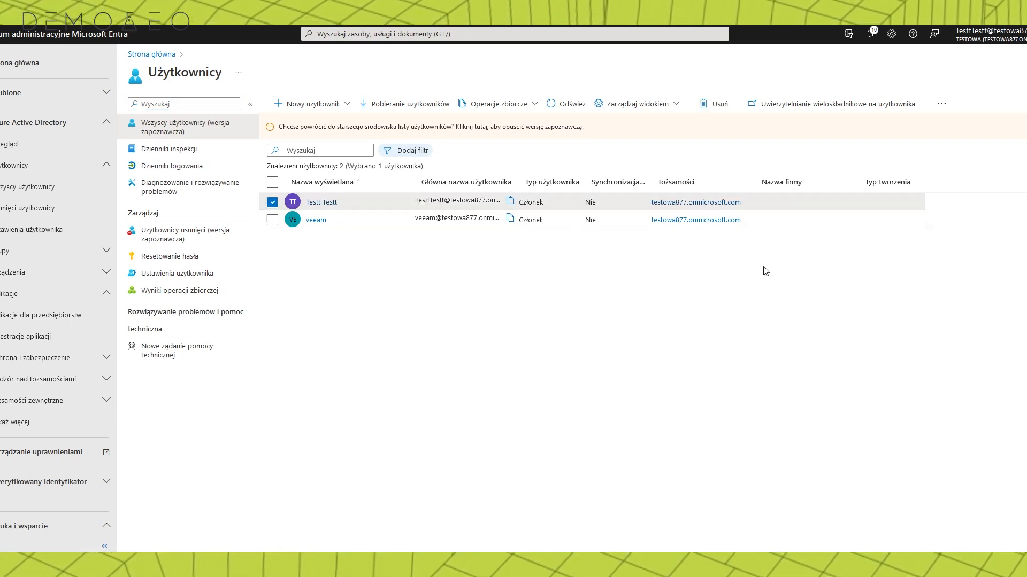
drag(792, 216, 279, 228)
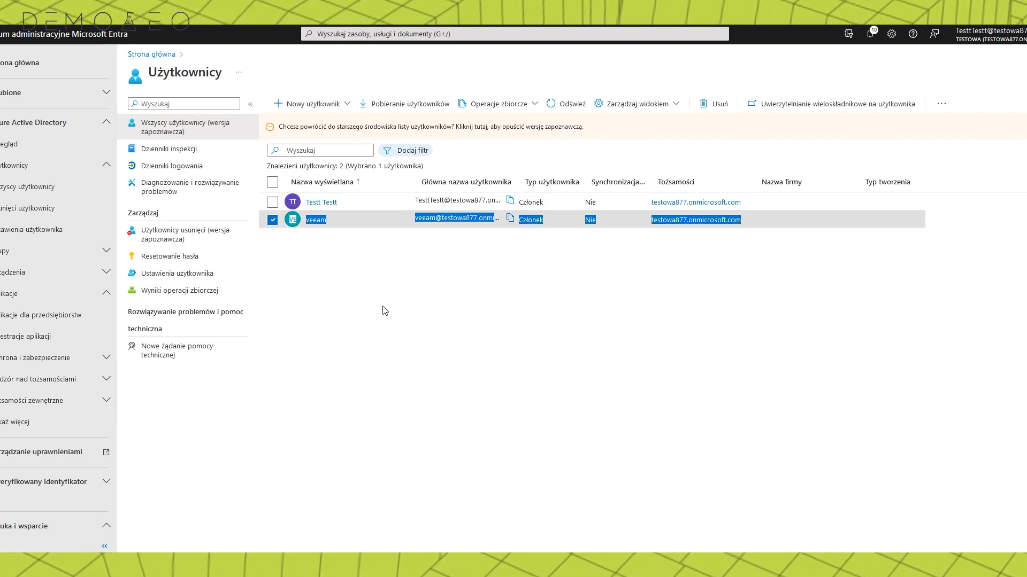
click(470, 314)
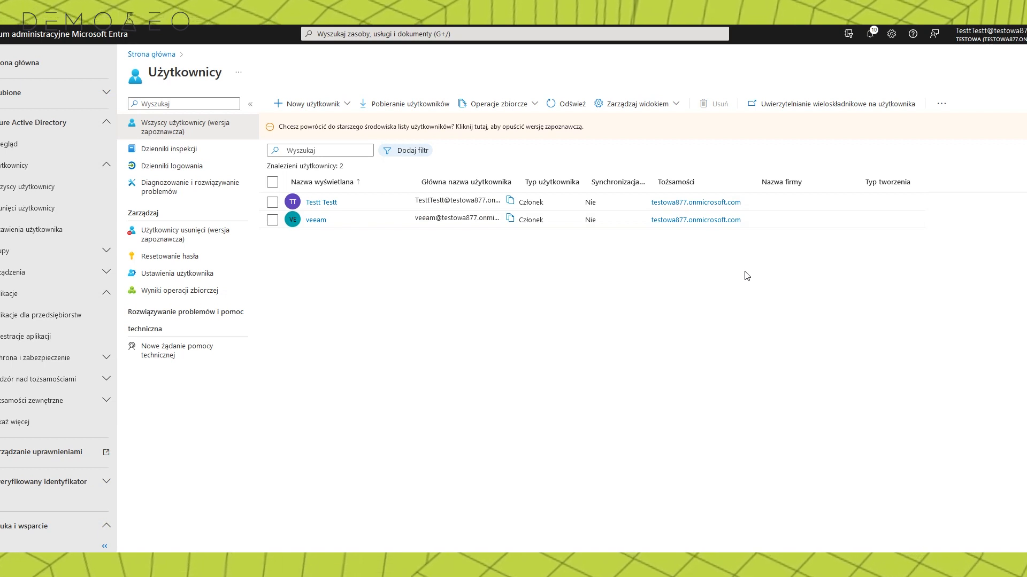
Step: Start creating a new user in the organization with veeam2 as both the user name and the display name
click(296, 106)
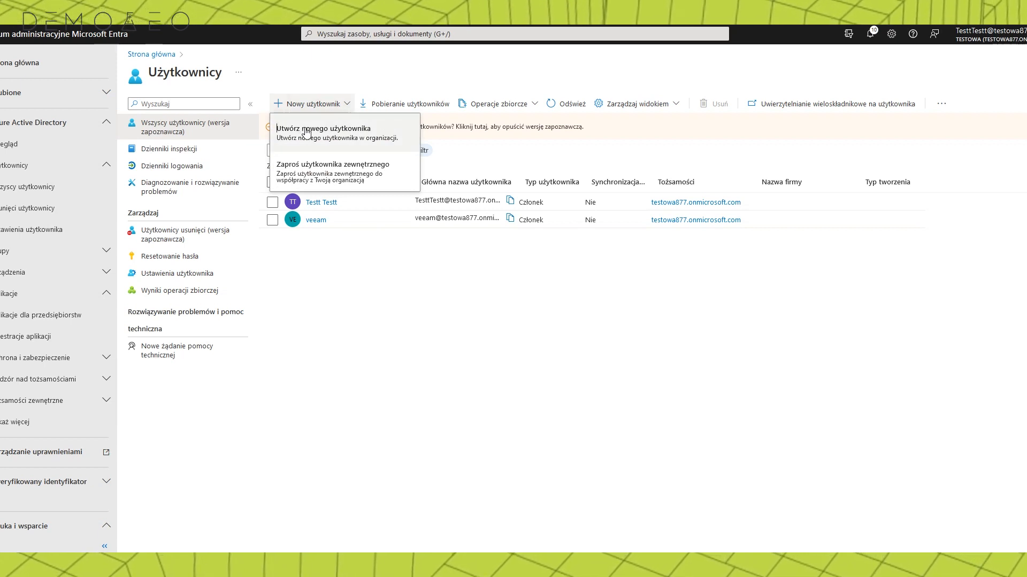
click(304, 132)
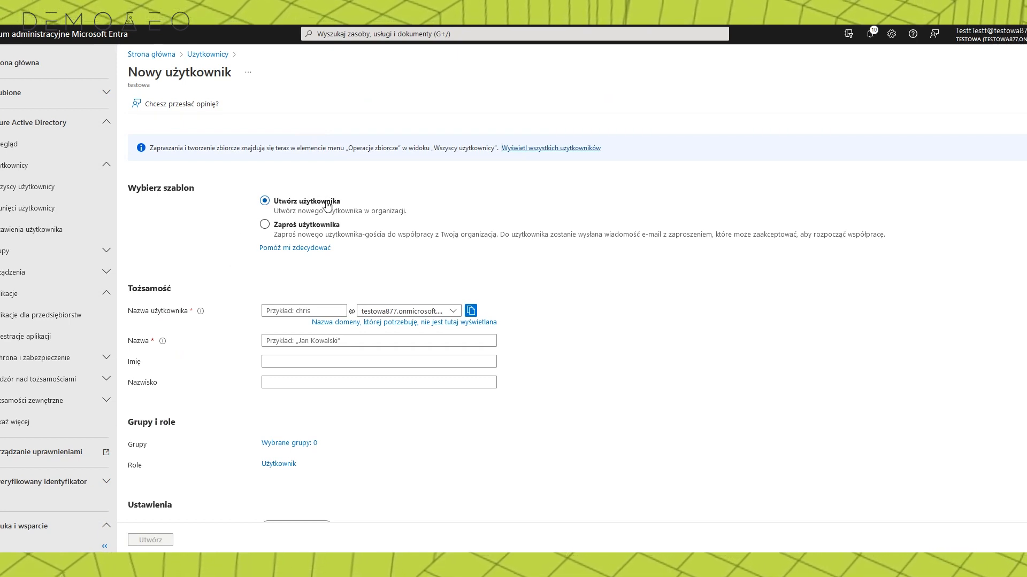
click(298, 312)
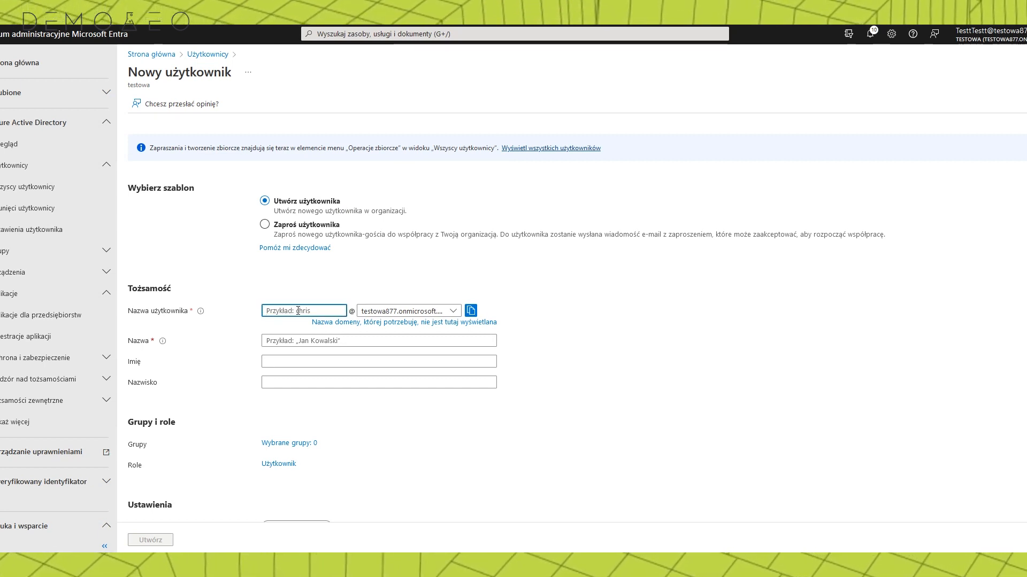
text(veeam2)
click(388, 343)
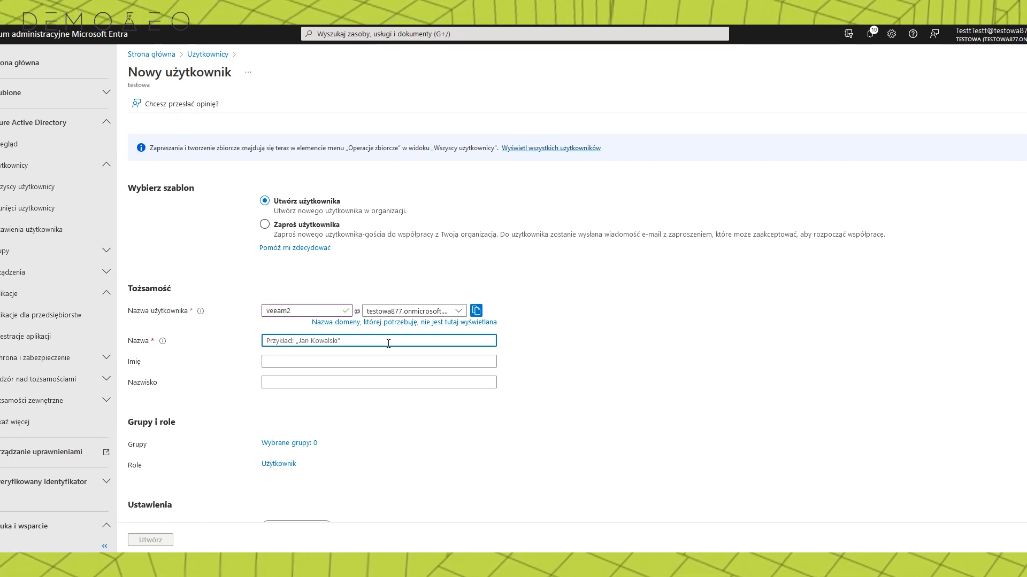
text(veeam2)
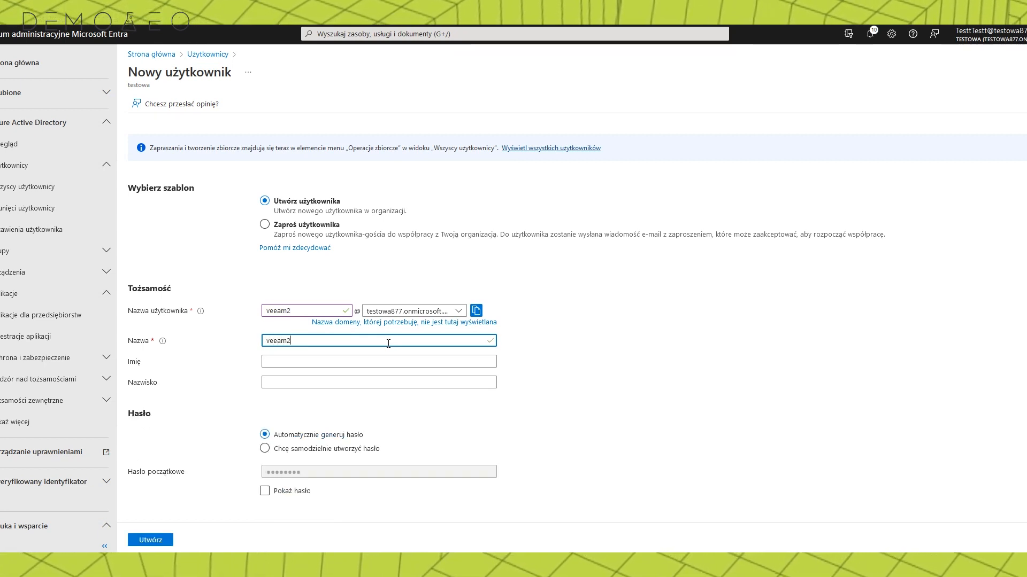
Step: Keep the automatically generated initial password option for the new user and reveal the password
click(366, 453)
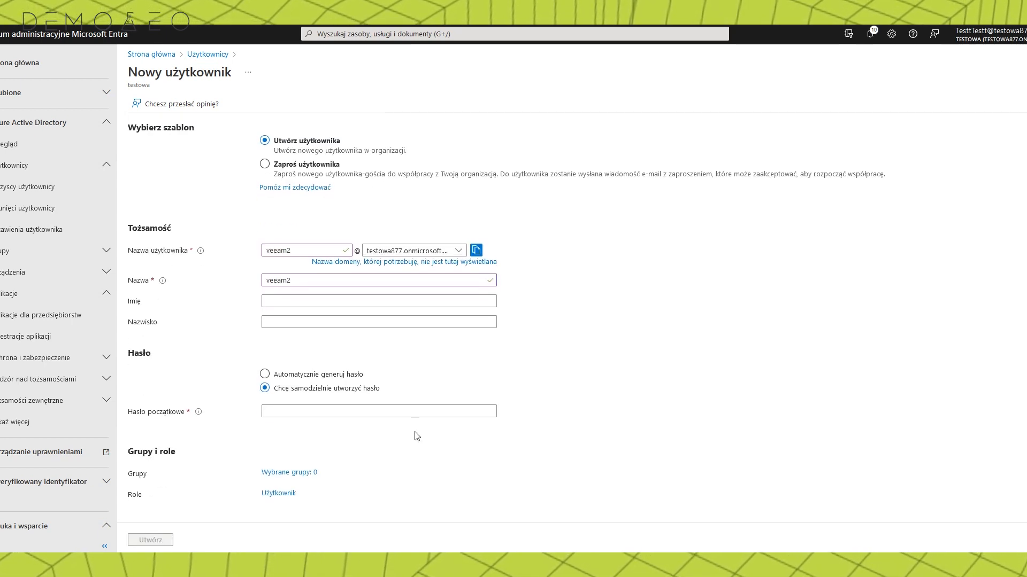
click(301, 373)
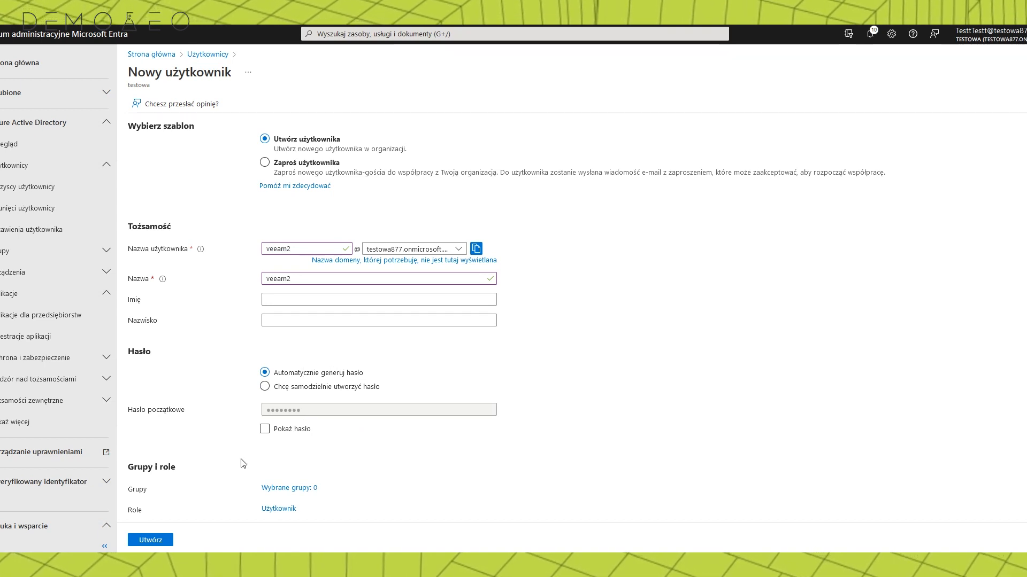
scroll(222, 475, down, 1)
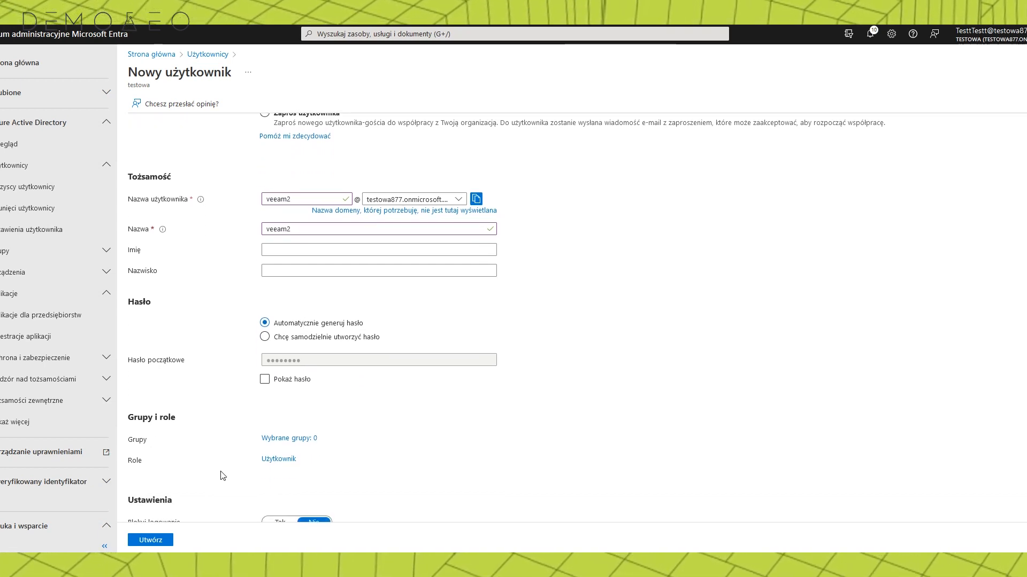
click(265, 380)
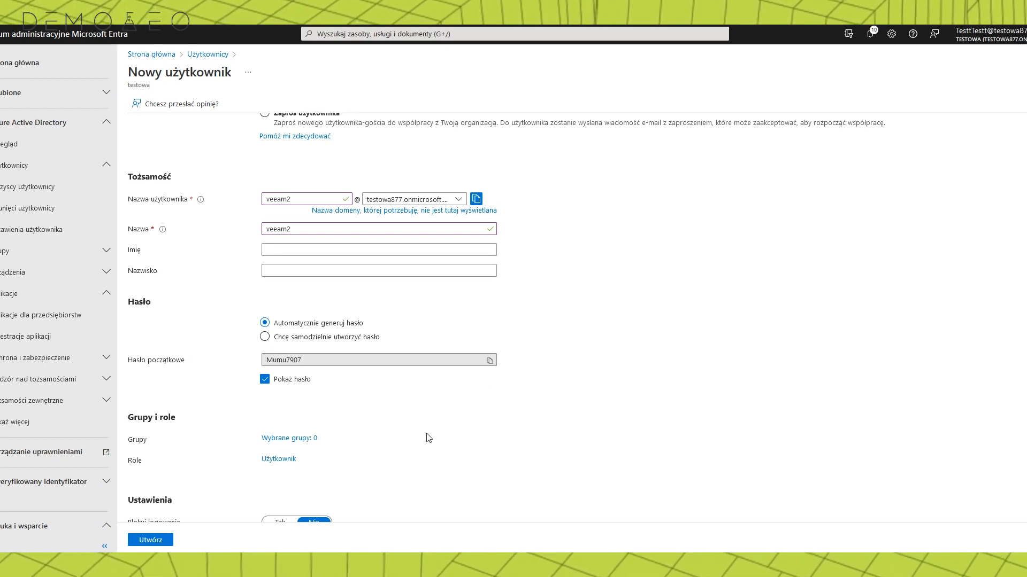
Step: Hide the initial password and assign the Administrator aplikacji and Administrator globalny roles to the new veeam2 user
click(265, 380)
scroll(379, 438, down, 1)
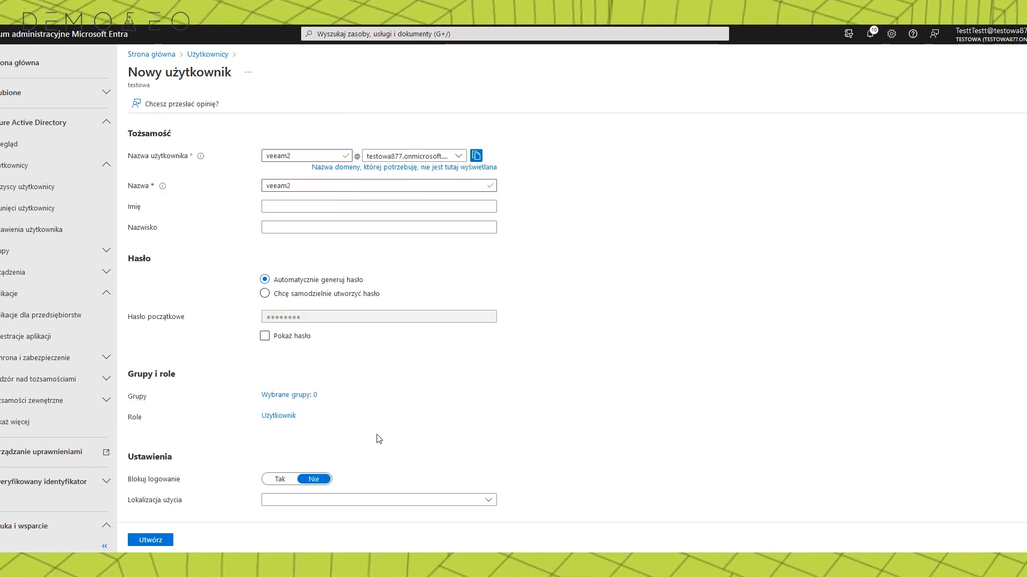
scroll(379, 438, down, 1)
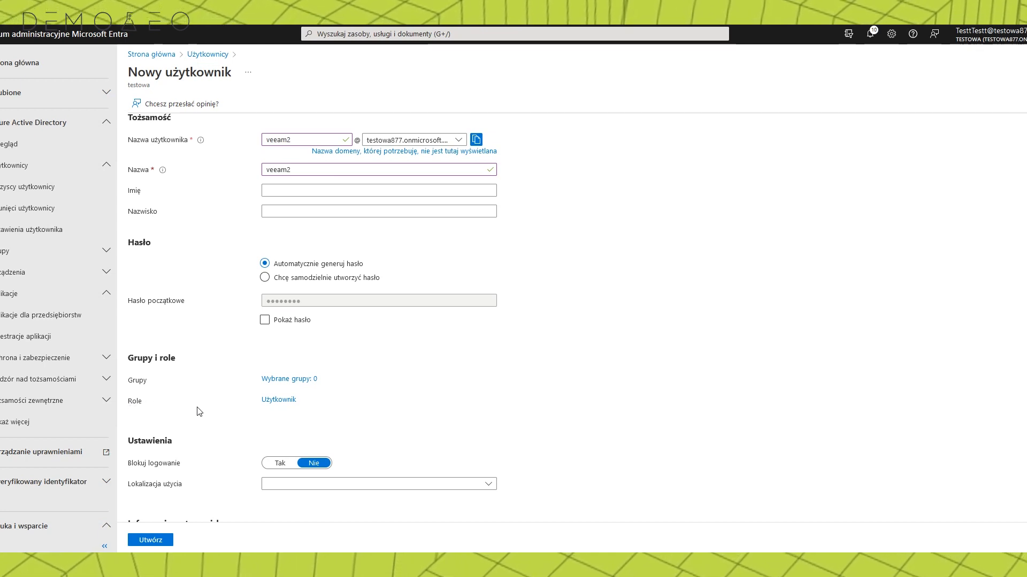
click(279, 400)
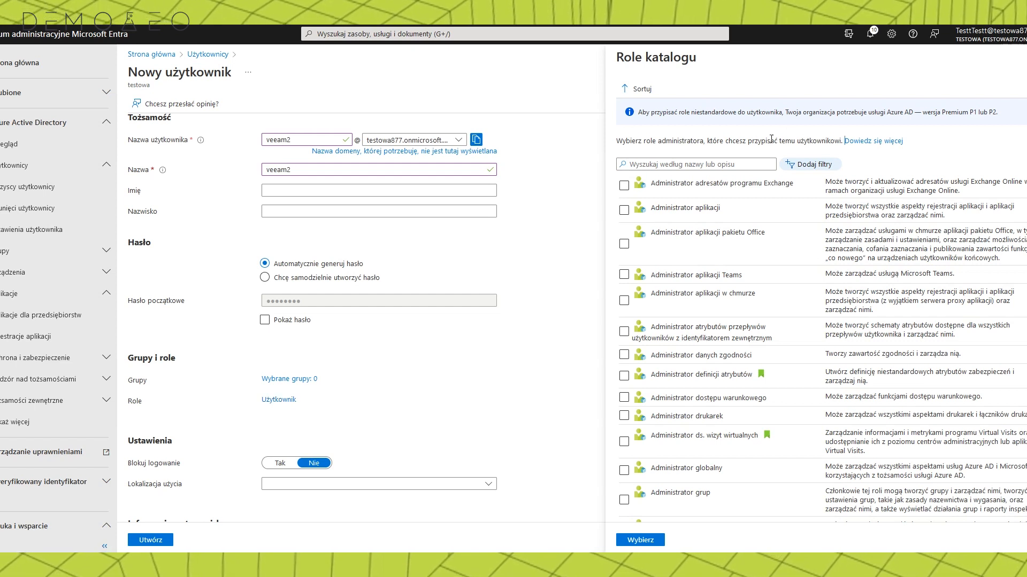
click(623, 212)
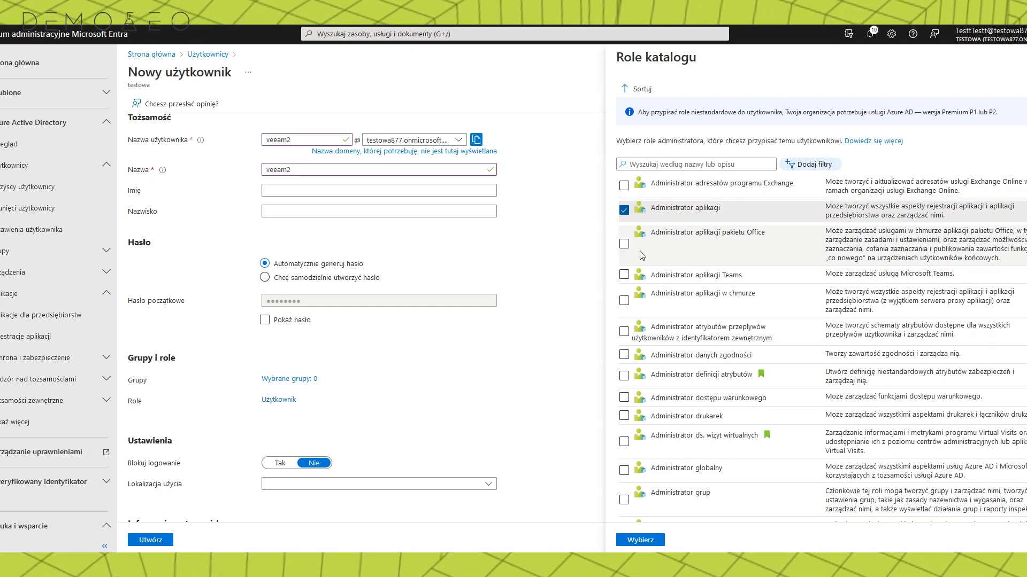
click(624, 471)
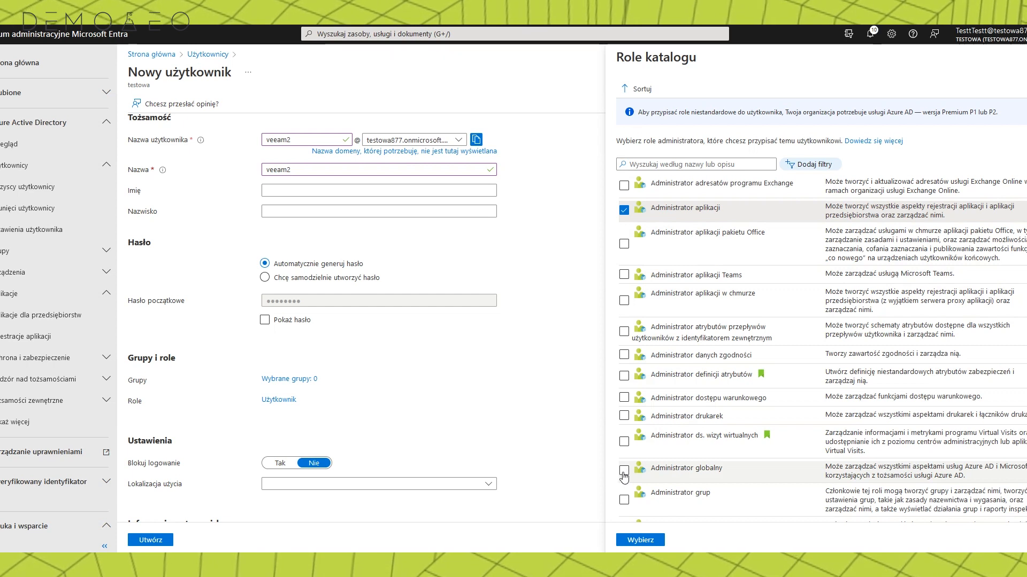
click(640, 540)
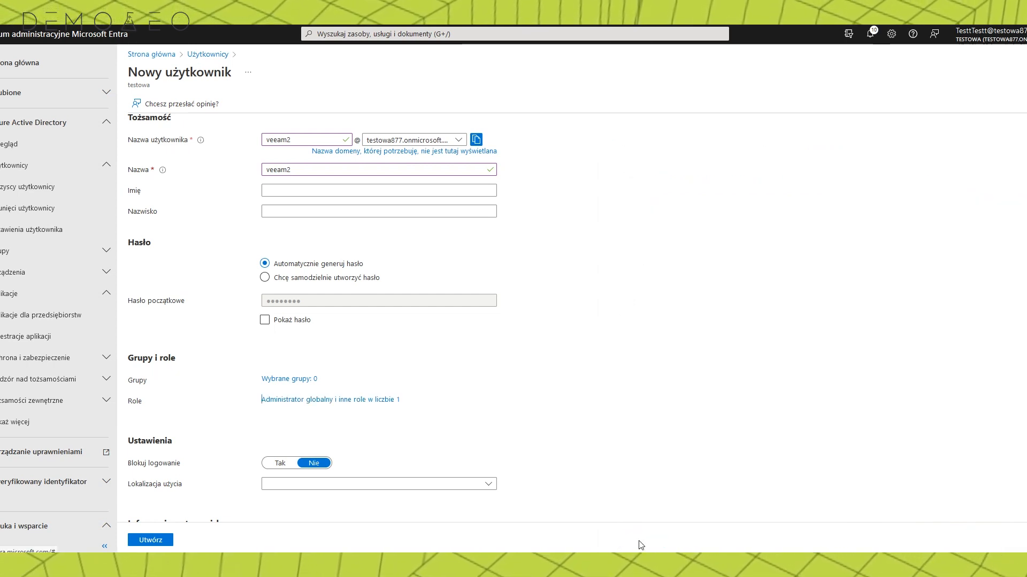
Step: Create the veeam2 user with the remaining fields left at their defaults and refresh the user list
scroll(663, 497, down, 2)
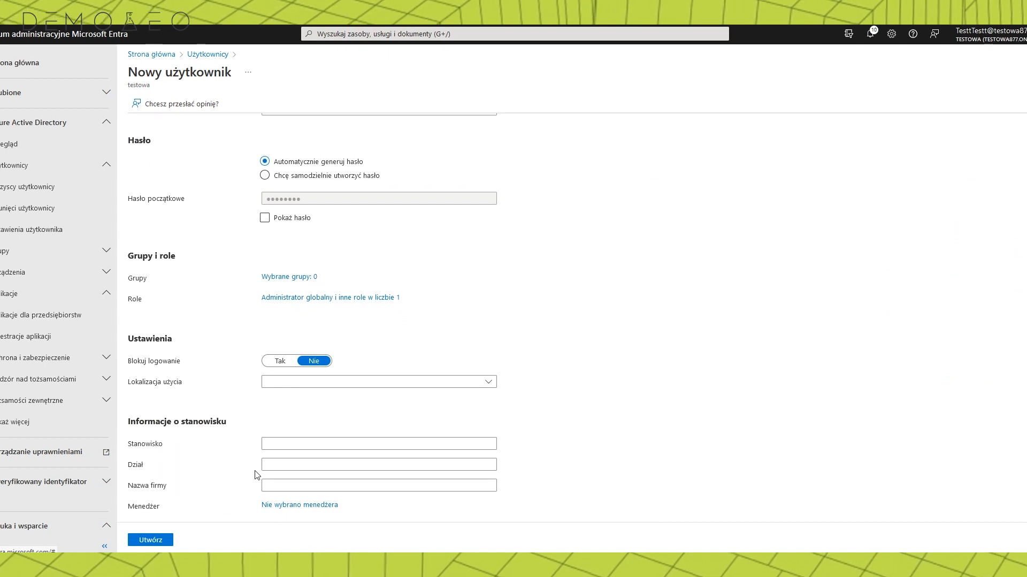
click(150, 540)
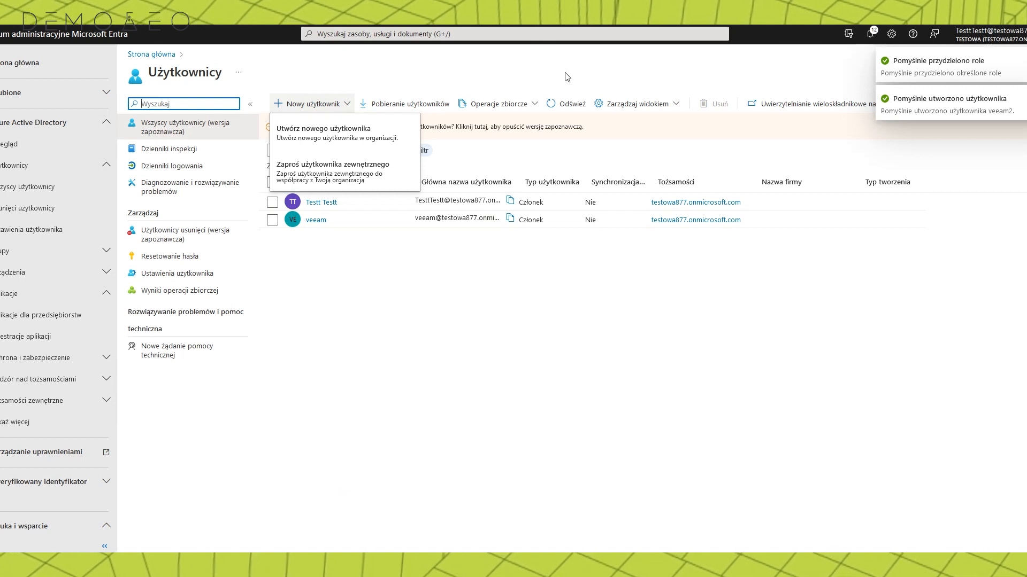
click(568, 101)
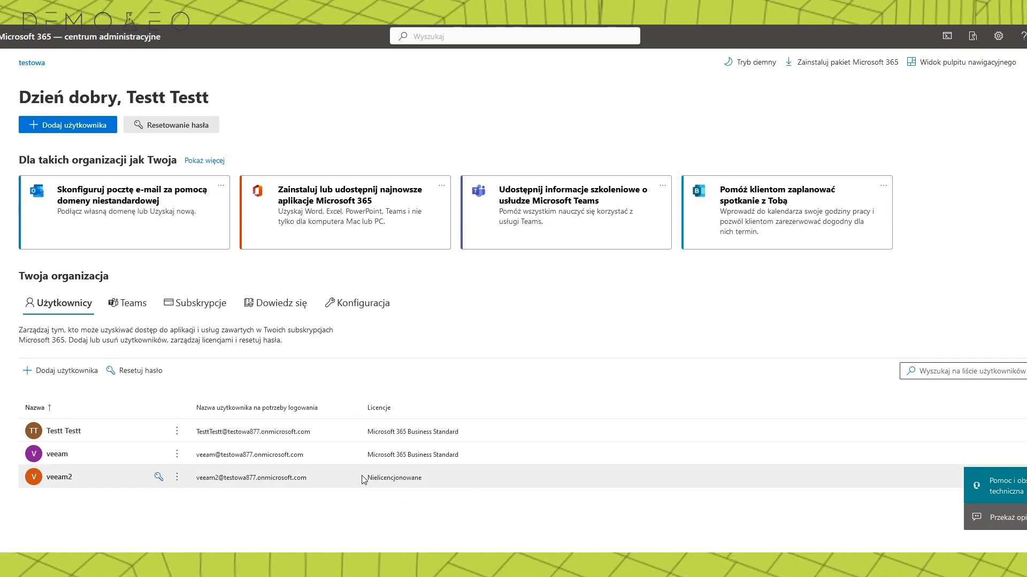
Step: In the Microsoft 365 admin center, assign the Microsoft 365 Business Standard licence with all its available apps to veeam2 and save the changes
click(215, 478)
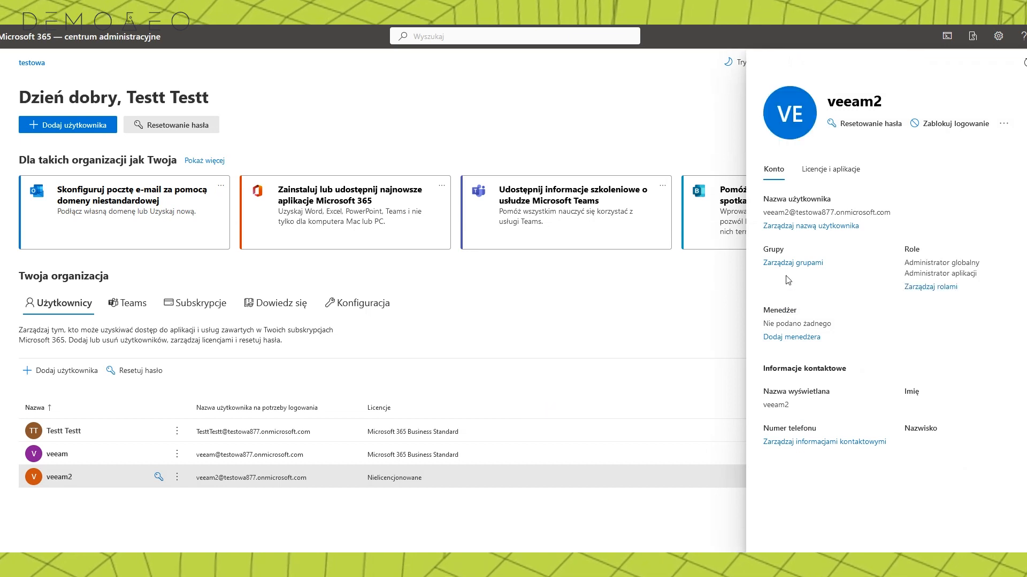
click(854, 170)
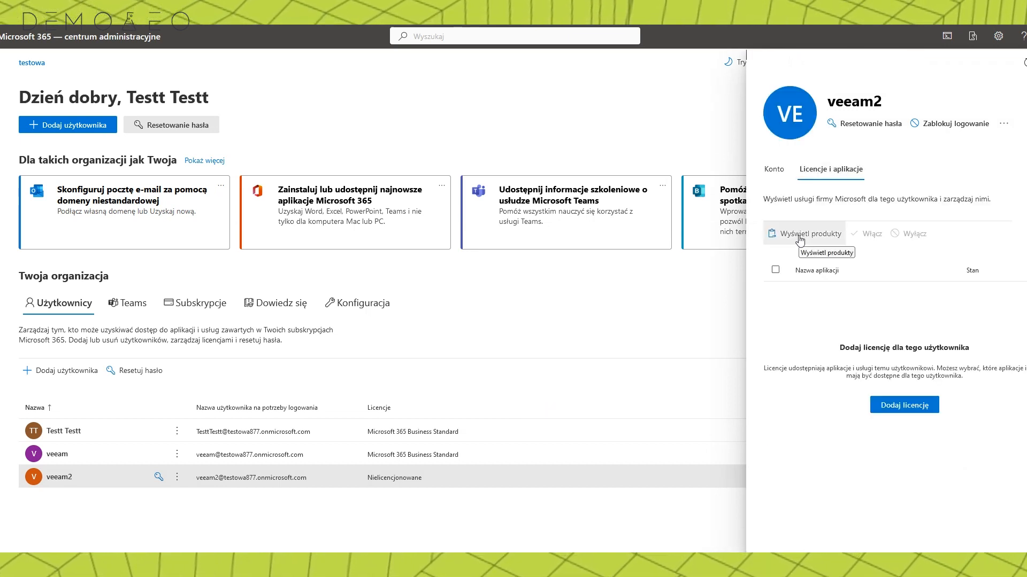
click(923, 406)
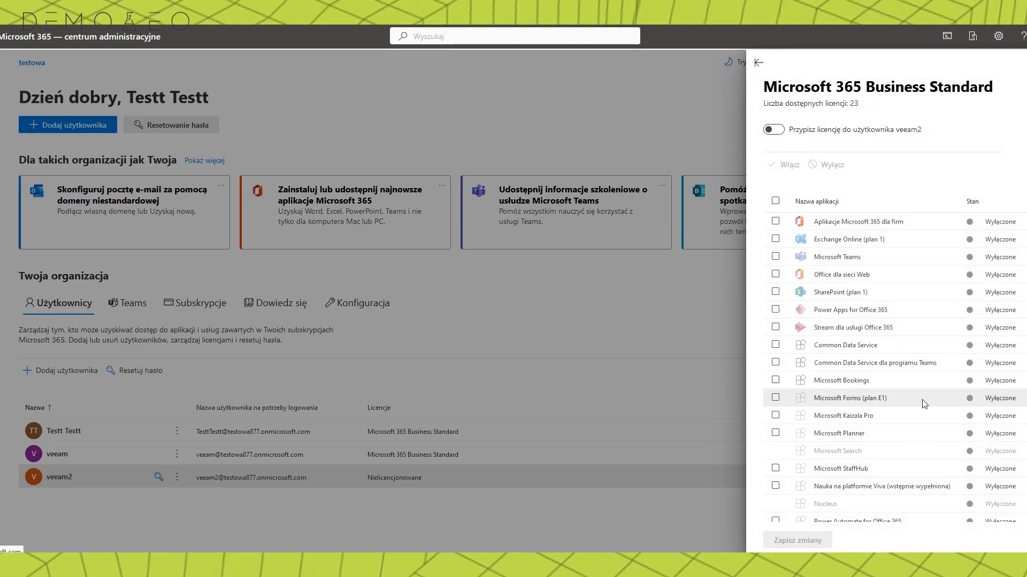
click(772, 134)
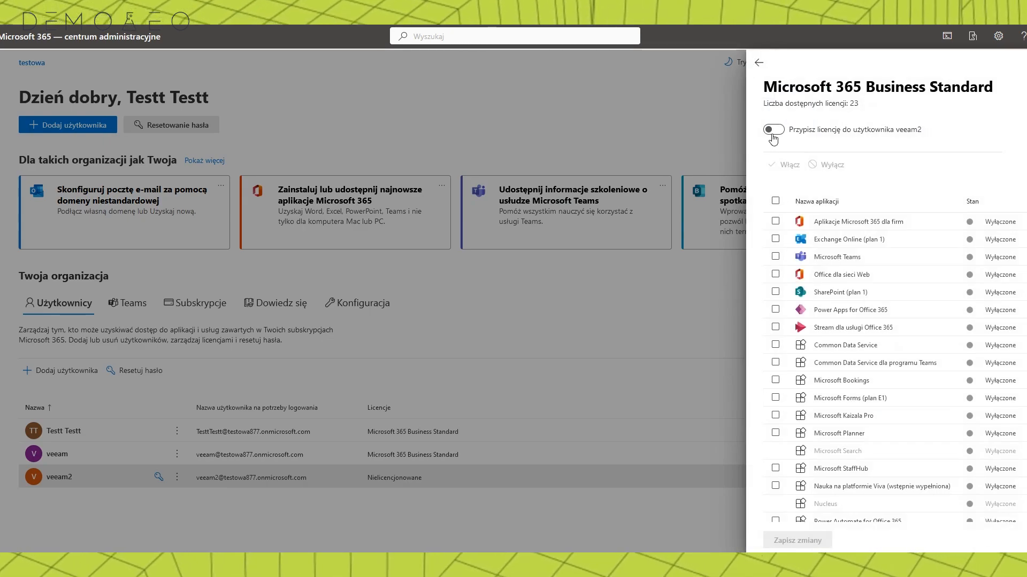
click(775, 203)
scroll(808, 466, down, 3)
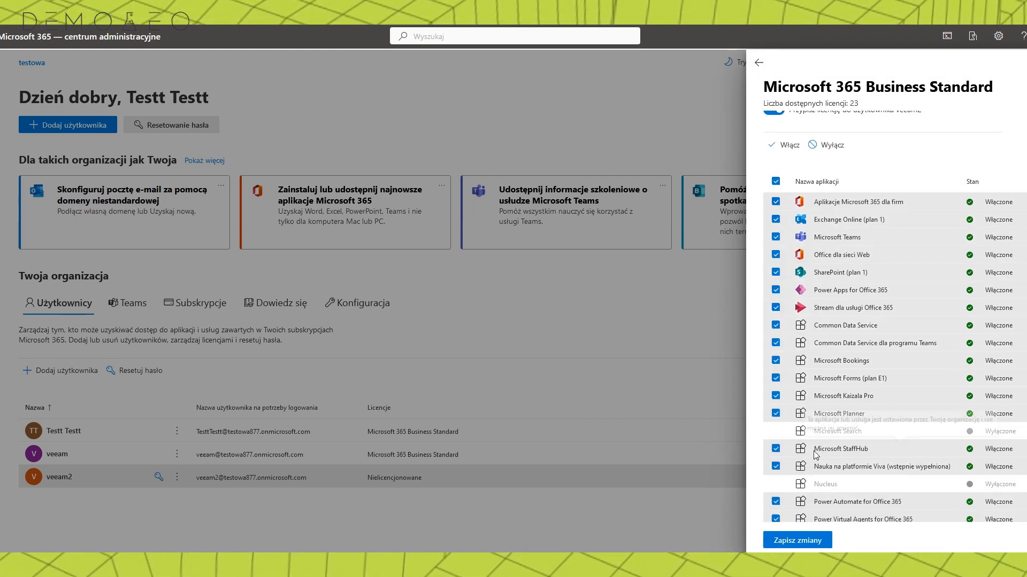
scroll(814, 450, down, 3)
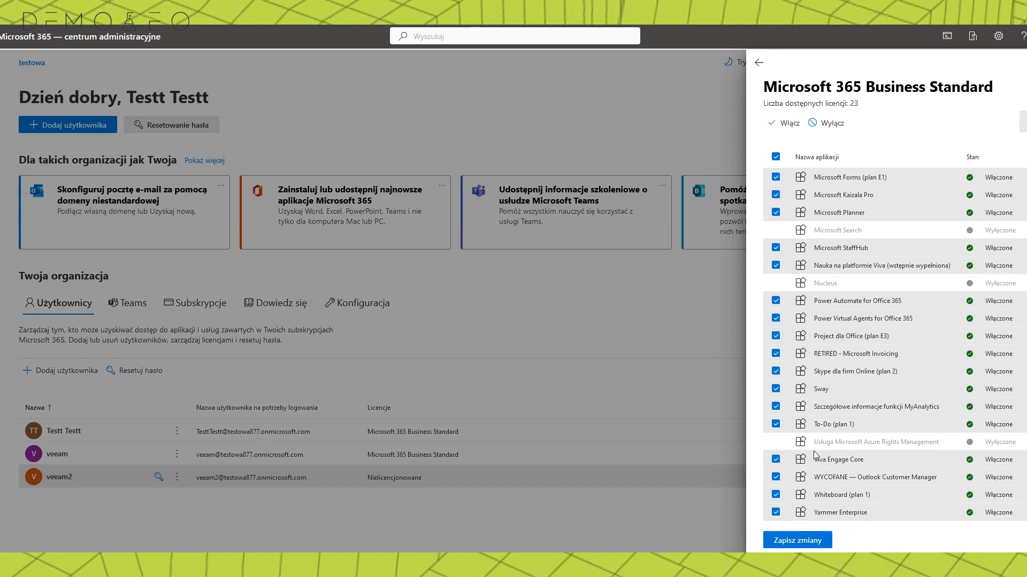
click(799, 542)
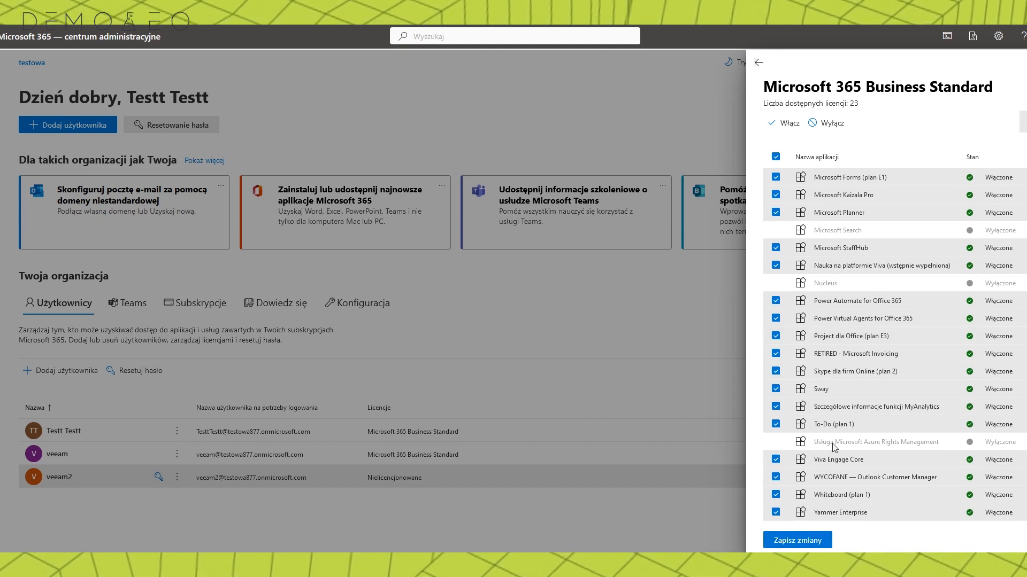
click(814, 541)
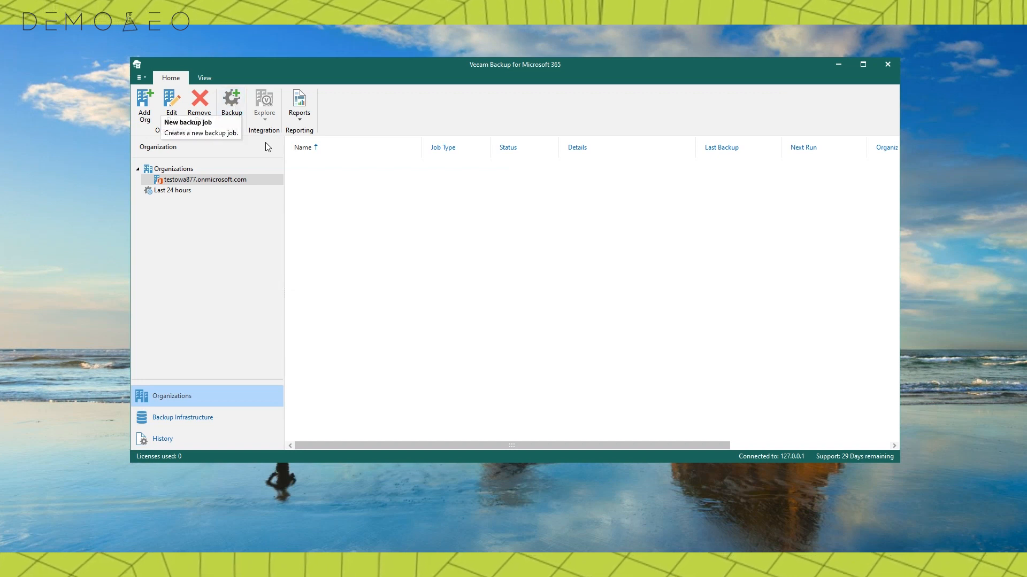
Step: In Veeam Backup for Microsoft 365, start a new backup job named M365_Backup that backs up the entire organization
click(233, 107)
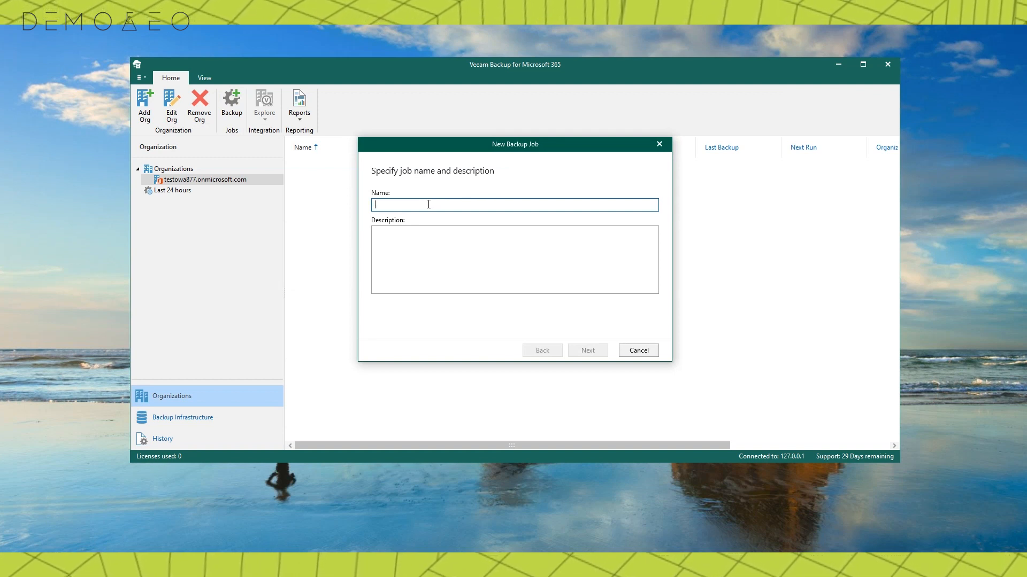
text(M365_Backup)
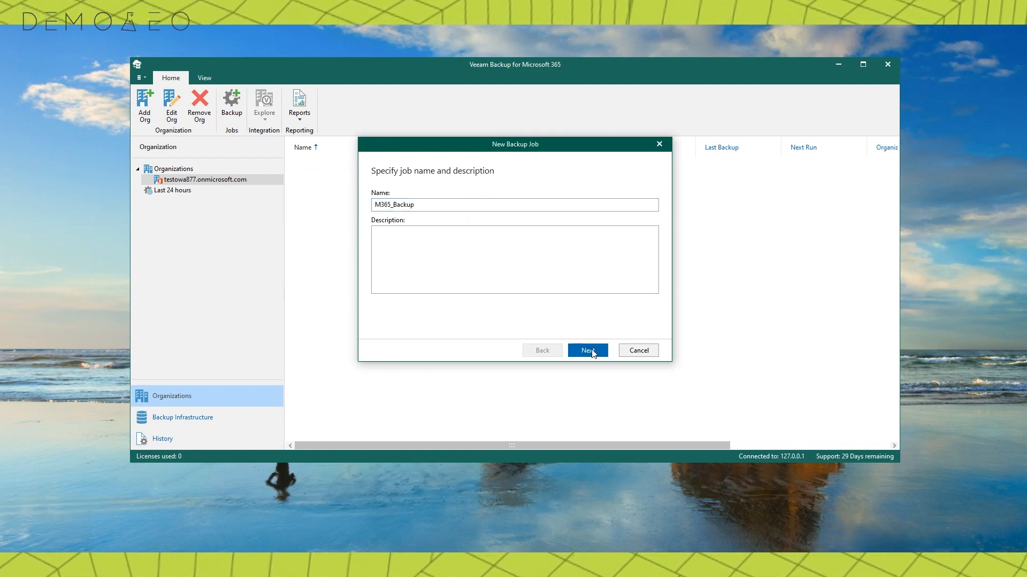
click(592, 352)
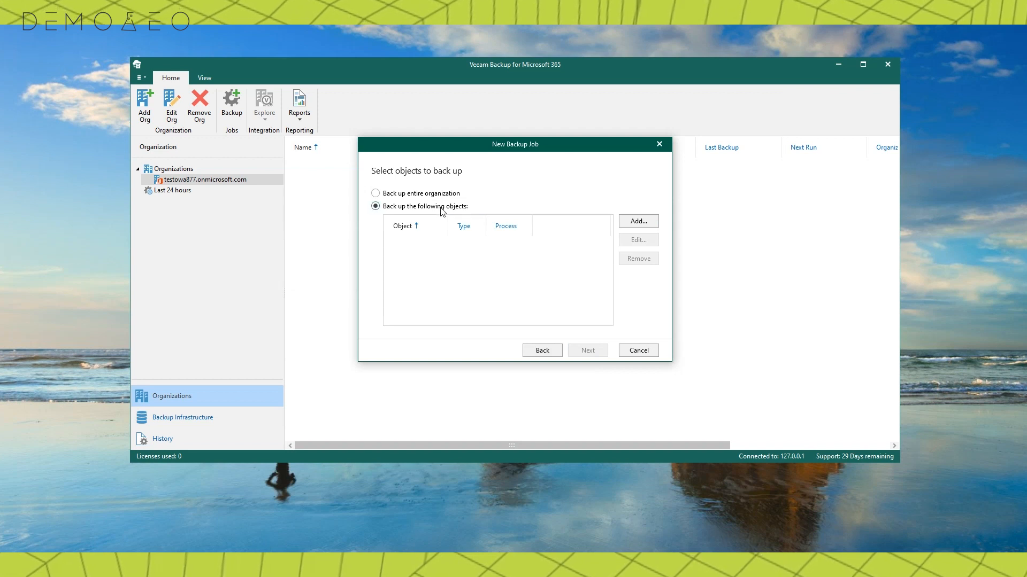
click(452, 197)
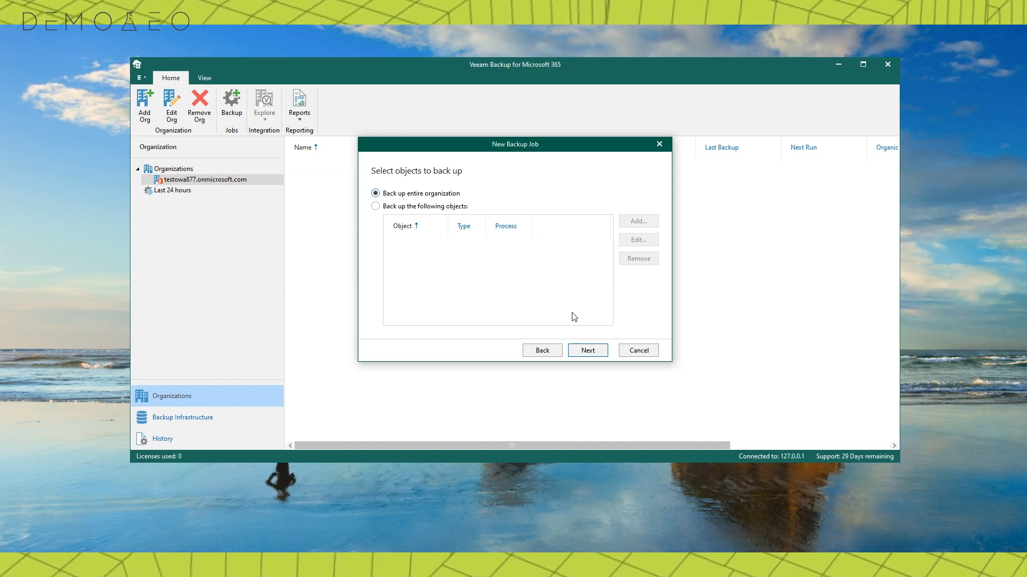
click(587, 351)
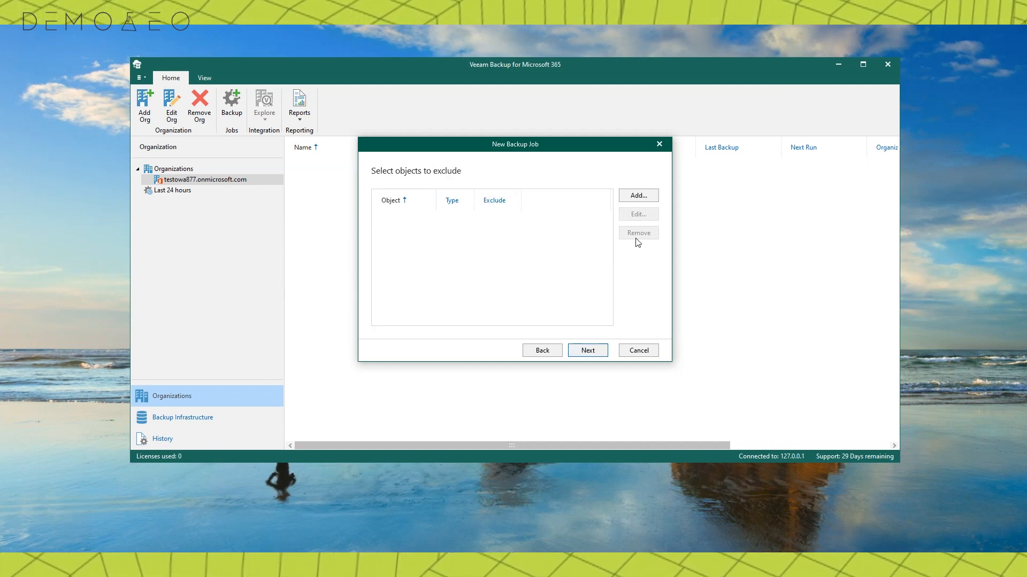
Step: View the object types available for exclusion, exclude nothing, and keep the default backup proxy and Default Backup Repository
click(644, 199)
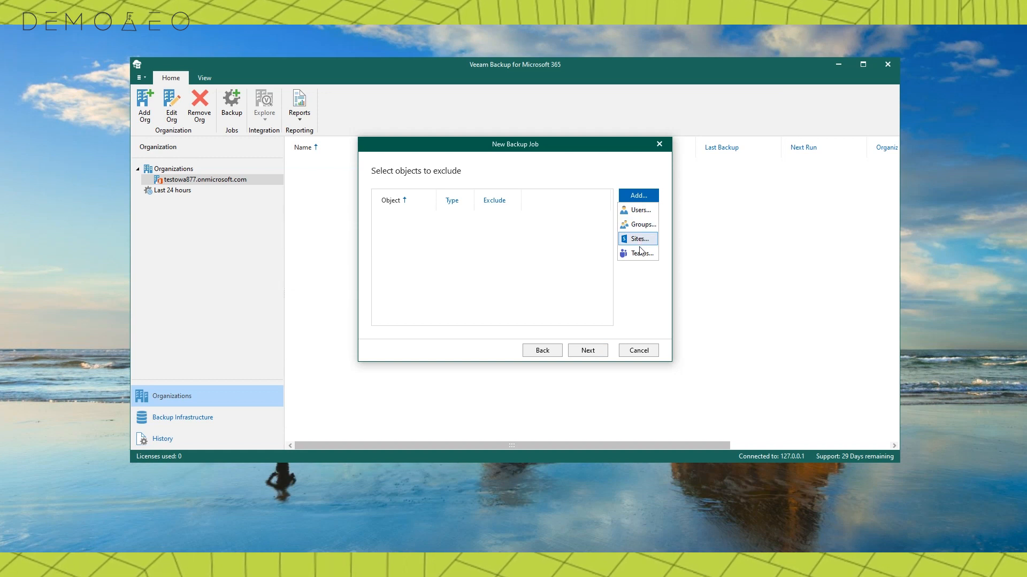
click(632, 288)
click(588, 351)
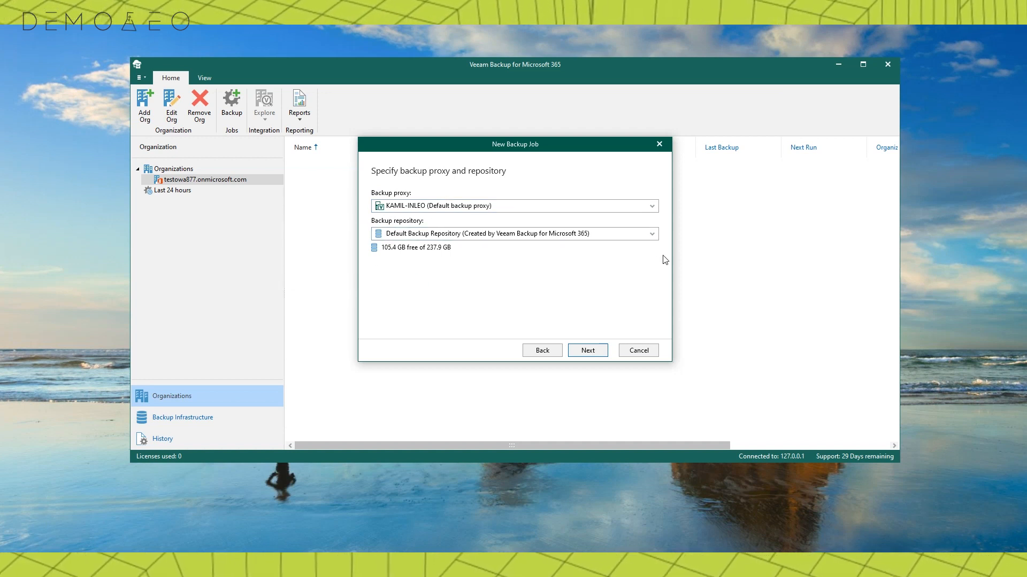
click(588, 351)
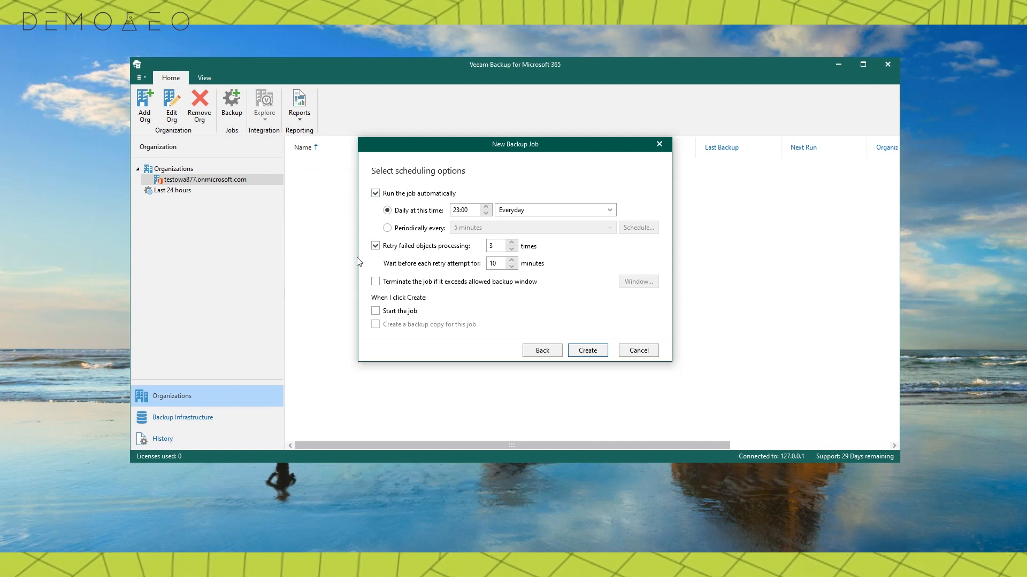
Step: Create the job with the daily 23:00 schedule, starting it immediately on creation, and open its running session
click(376, 312)
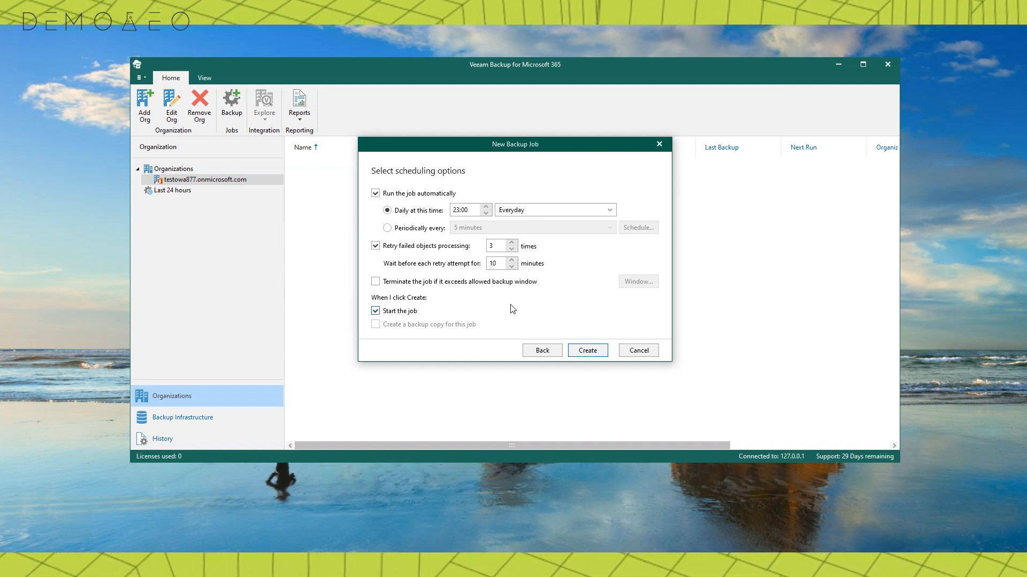
click(496, 262)
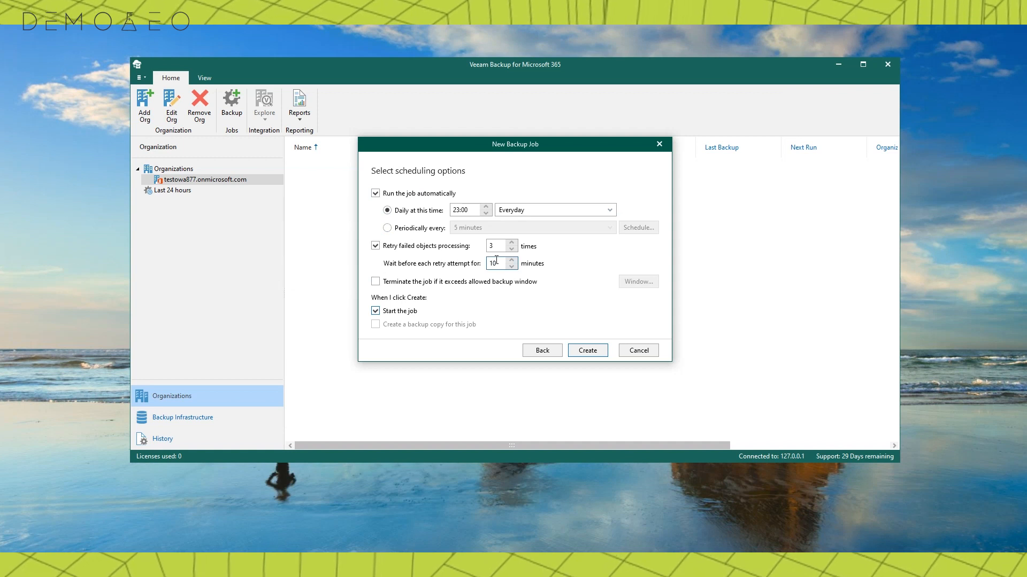
click(592, 352)
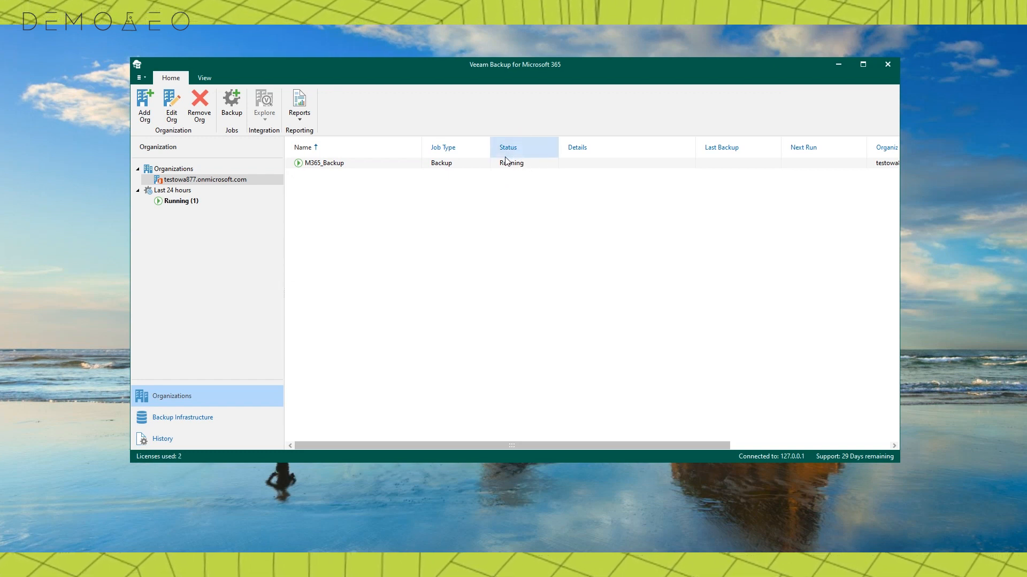
click(182, 201)
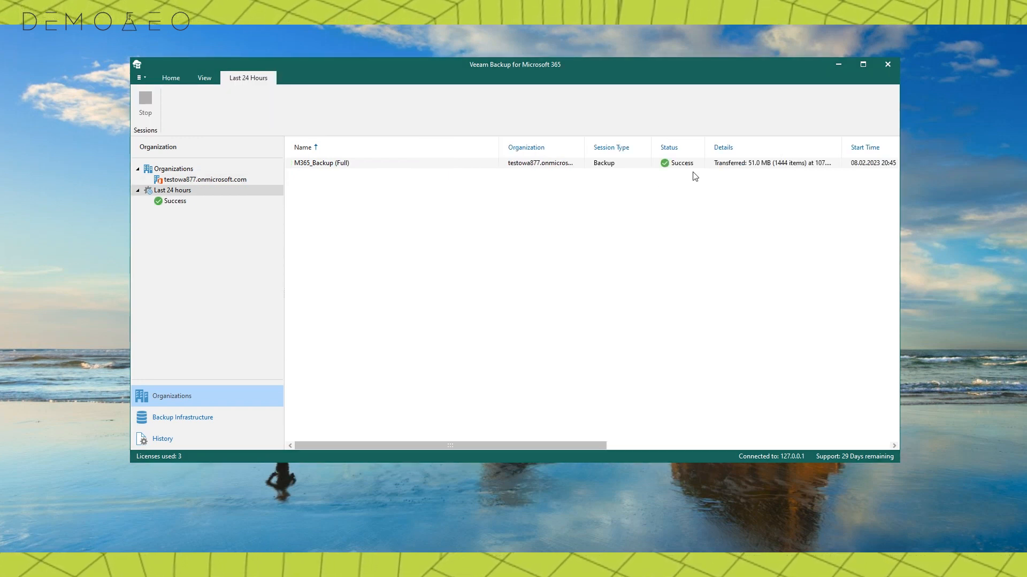